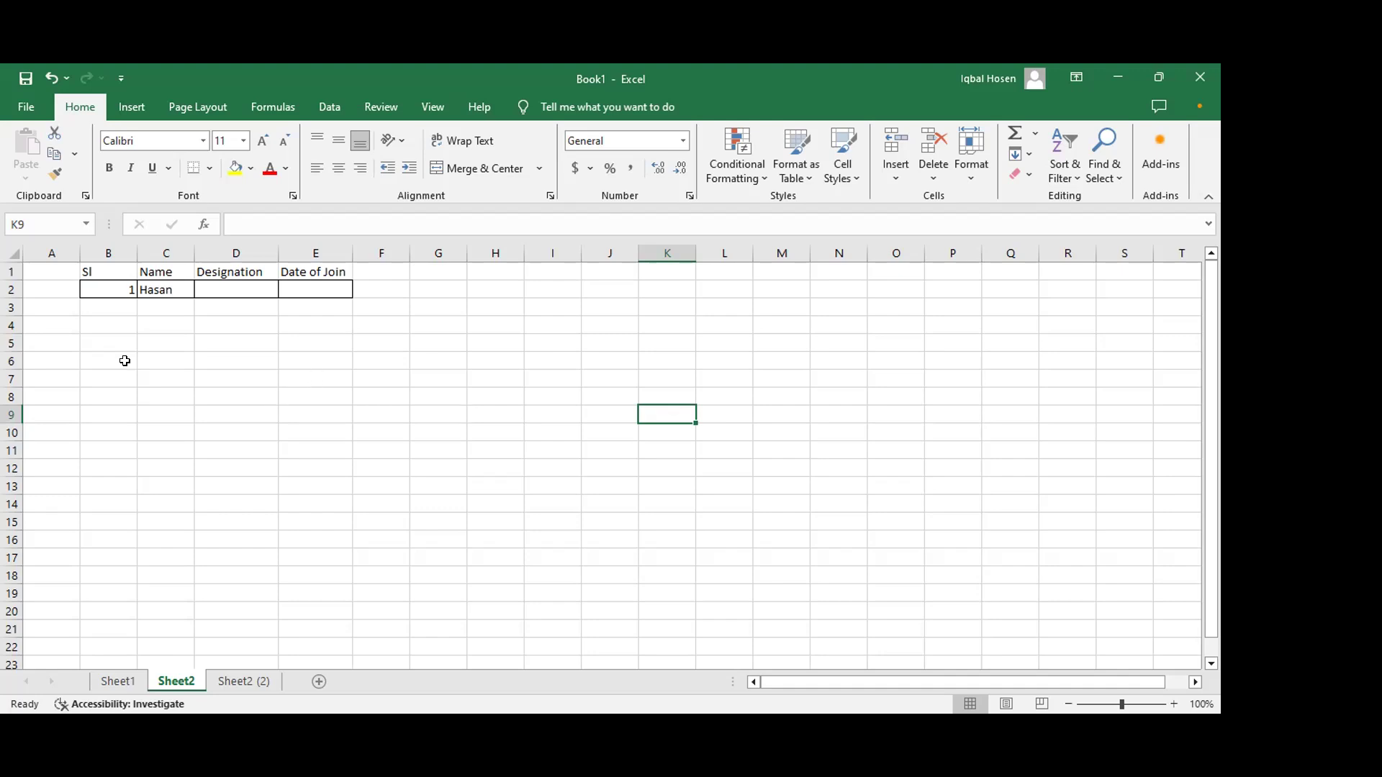
Step: Enter serial numbers 2, 3, 4 and 5 below the existing 1 in the Sl column
{"action": "left_click", "coordinate": [113, 310]}
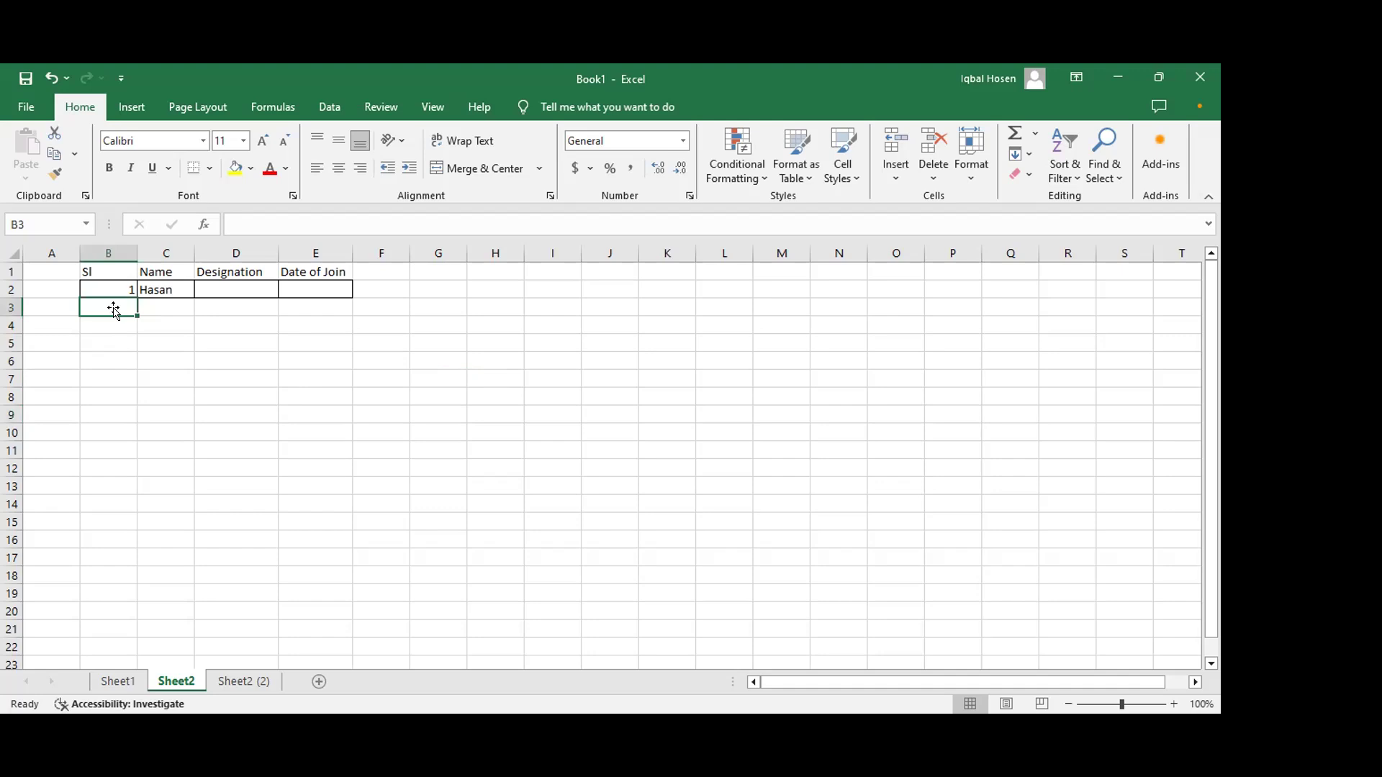
{"action": "type", "text": "2"}
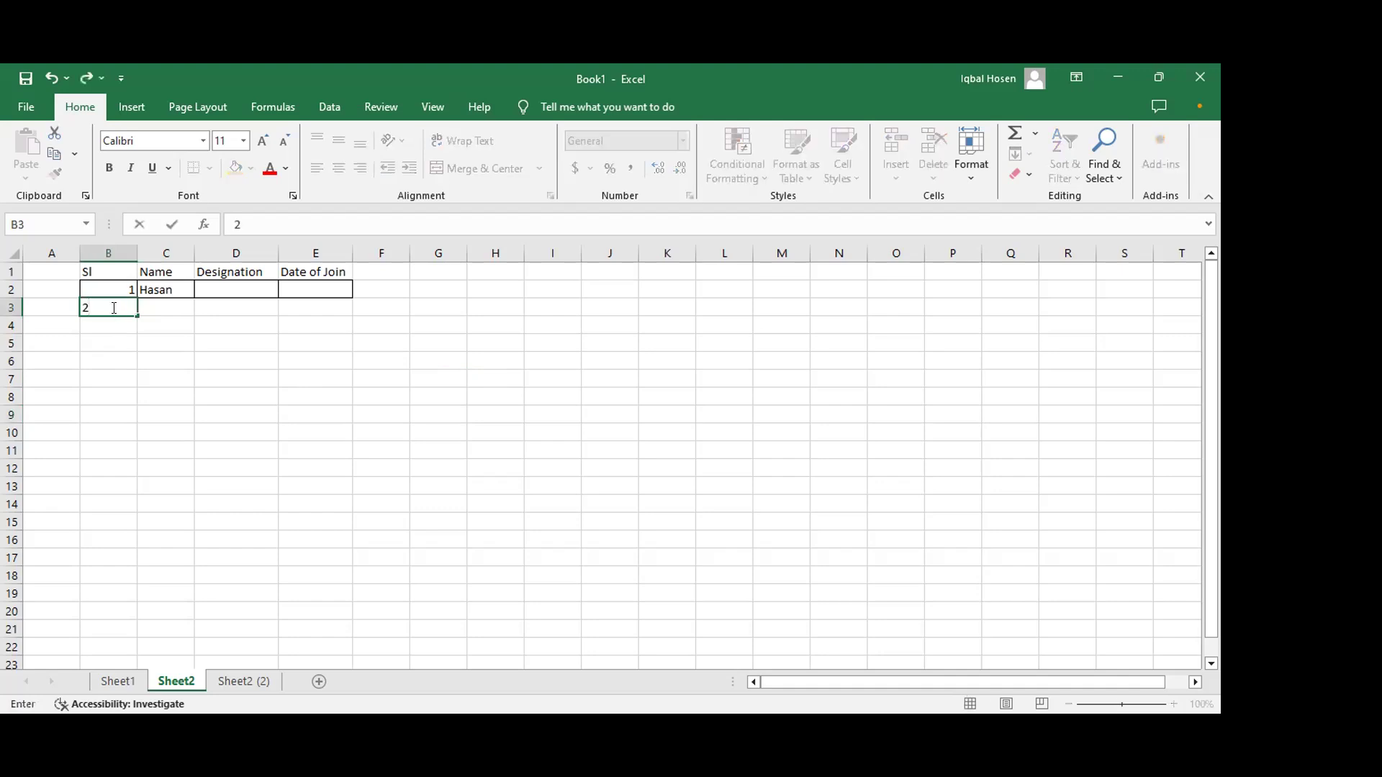
{"action": "key", "text": "Return"}
{"action": "type", "text": "3"}
{"action": "key", "text": "Return"}
{"action": "type", "text": "4"}
{"action": "key", "text": "Return"}
{"action": "type", "text": "5"}
{"action": "key", "text": "Return"}
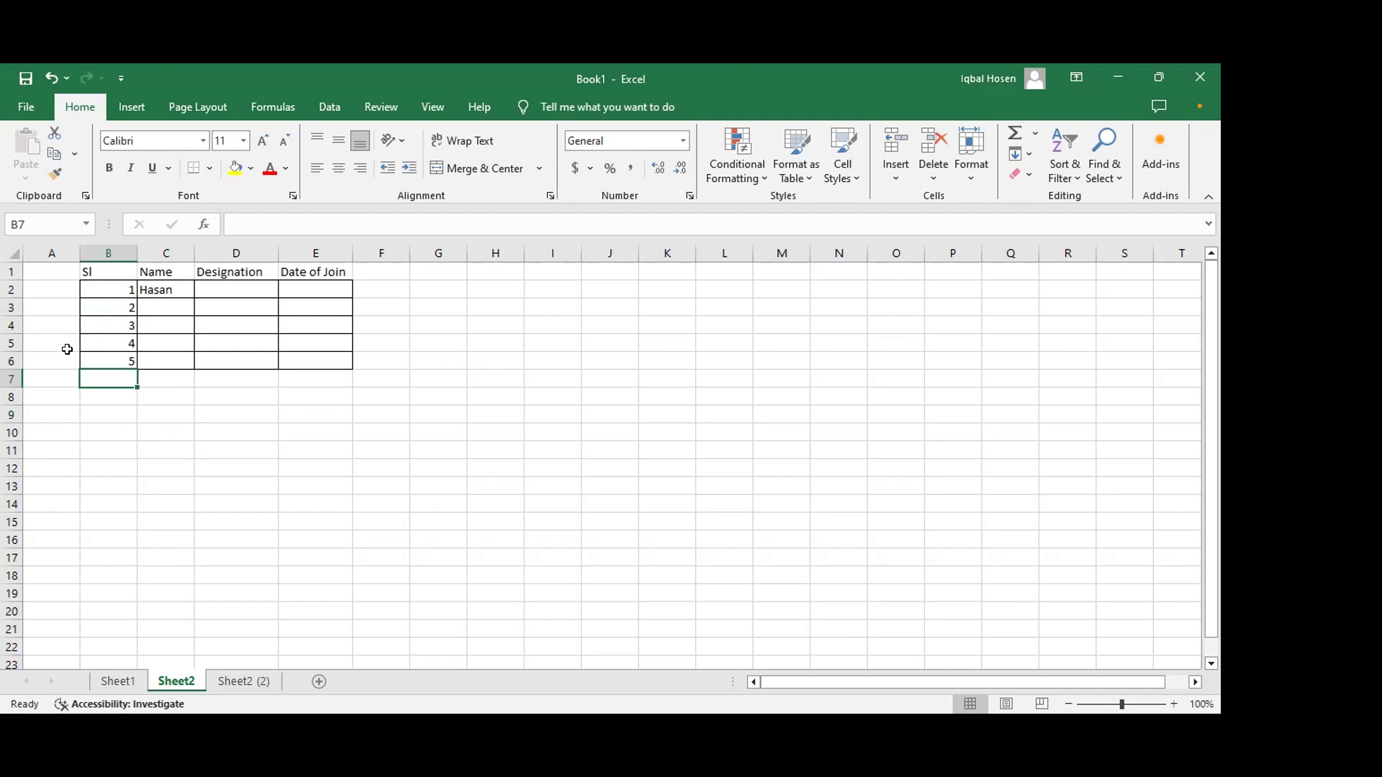
Step: Select the Sl column entries and undo the last two edits
{"action": "left_click_drag", "start_coordinate": [114, 292], "coordinate": [119, 362]}
{"action": "key", "text": "ctrl+z"}
{"action": "key", "text": "ctrl+z"}
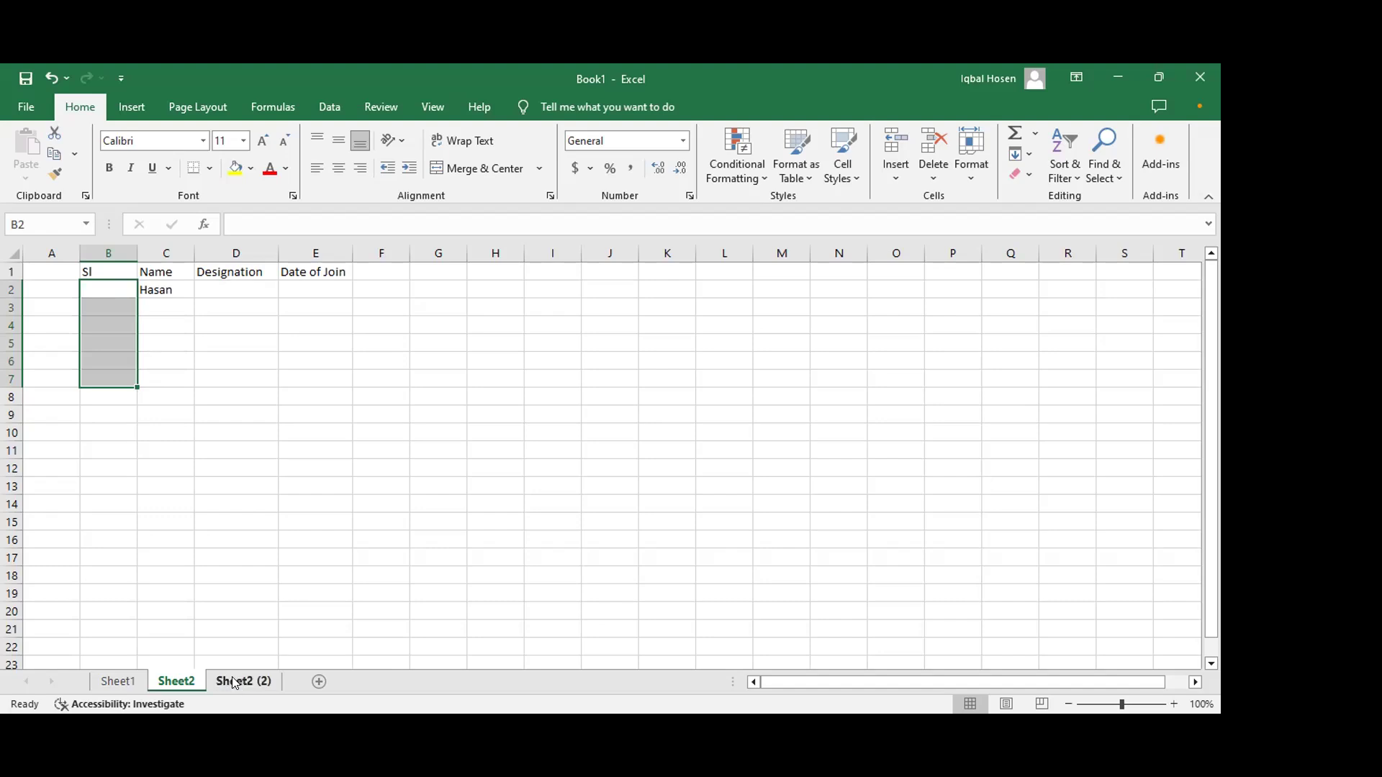
Step: Switch to the Sheet2 (2) sheet and delete rows 1 to 7 to clear the existing table
{"action": "left_click", "coordinate": [228, 678]}
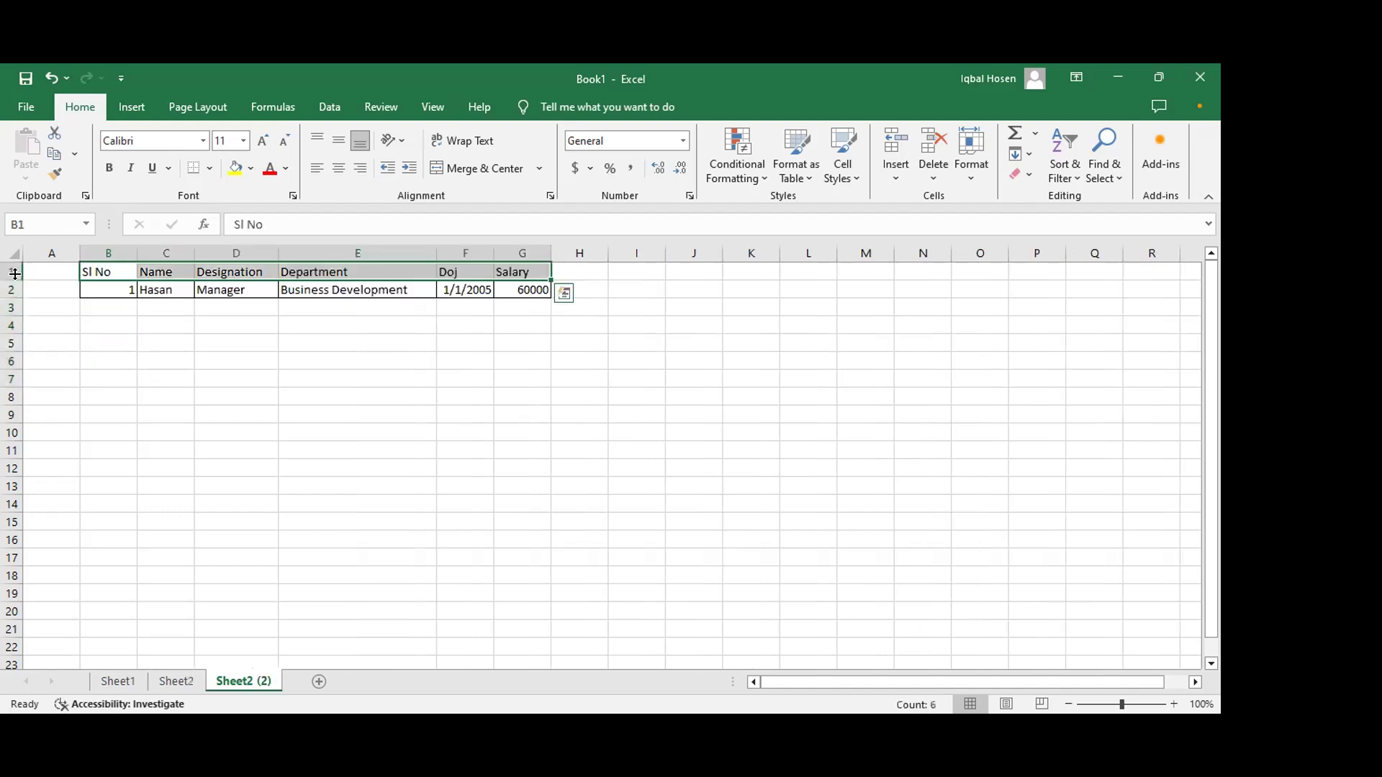
{"action": "left_click", "coordinate": [11, 270]}
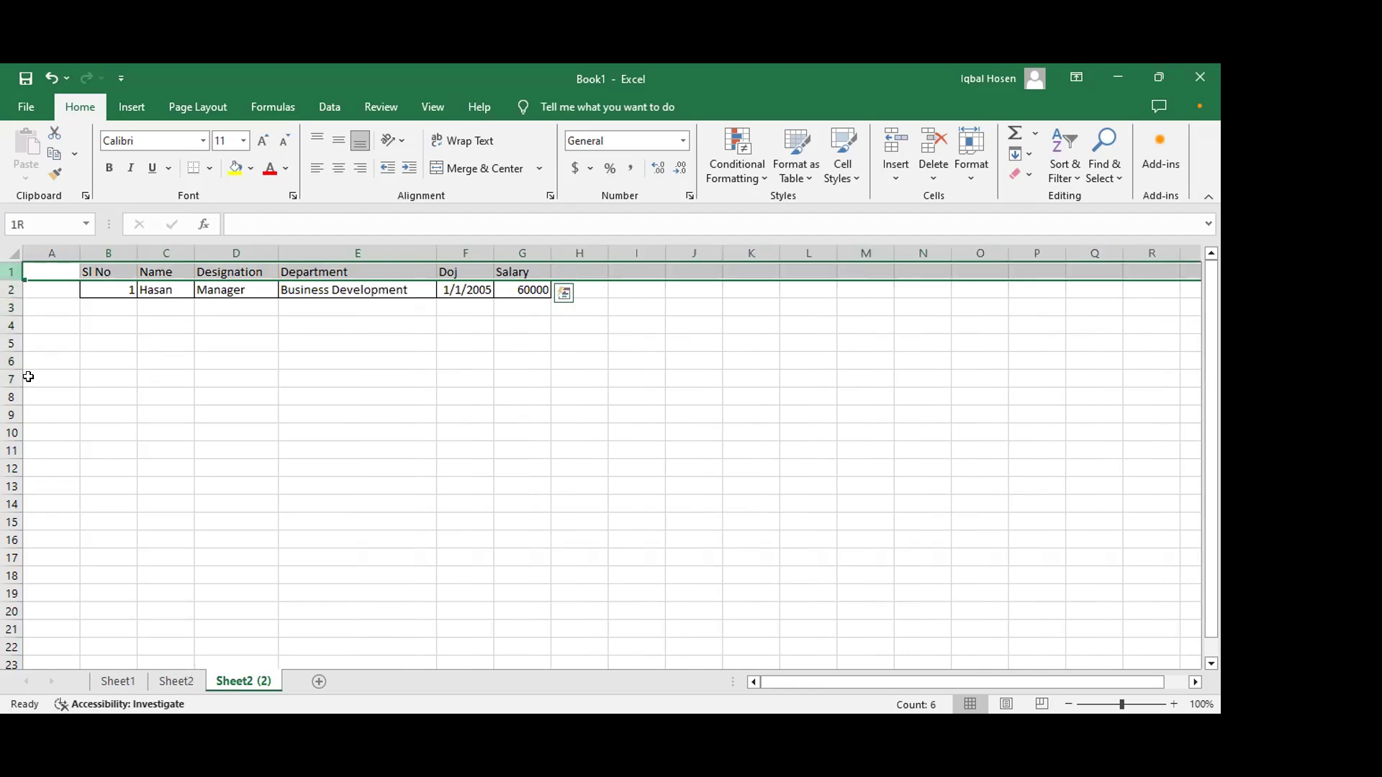
{"action": "left_click_drag", "start_coordinate": [11, 272], "coordinate": [28, 377]}
{"action": "key", "text": "ctrl+minus"}
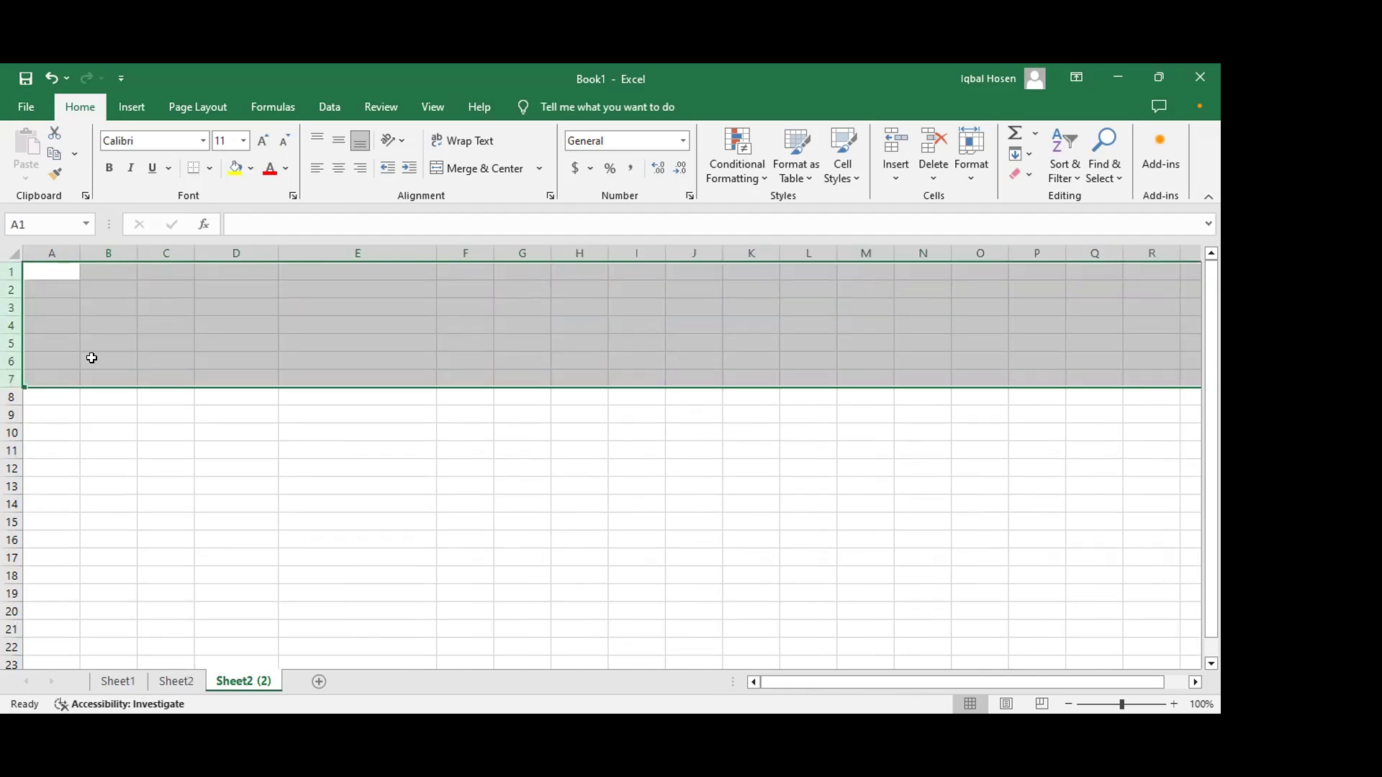
{"action": "left_click", "coordinate": [252, 469]}
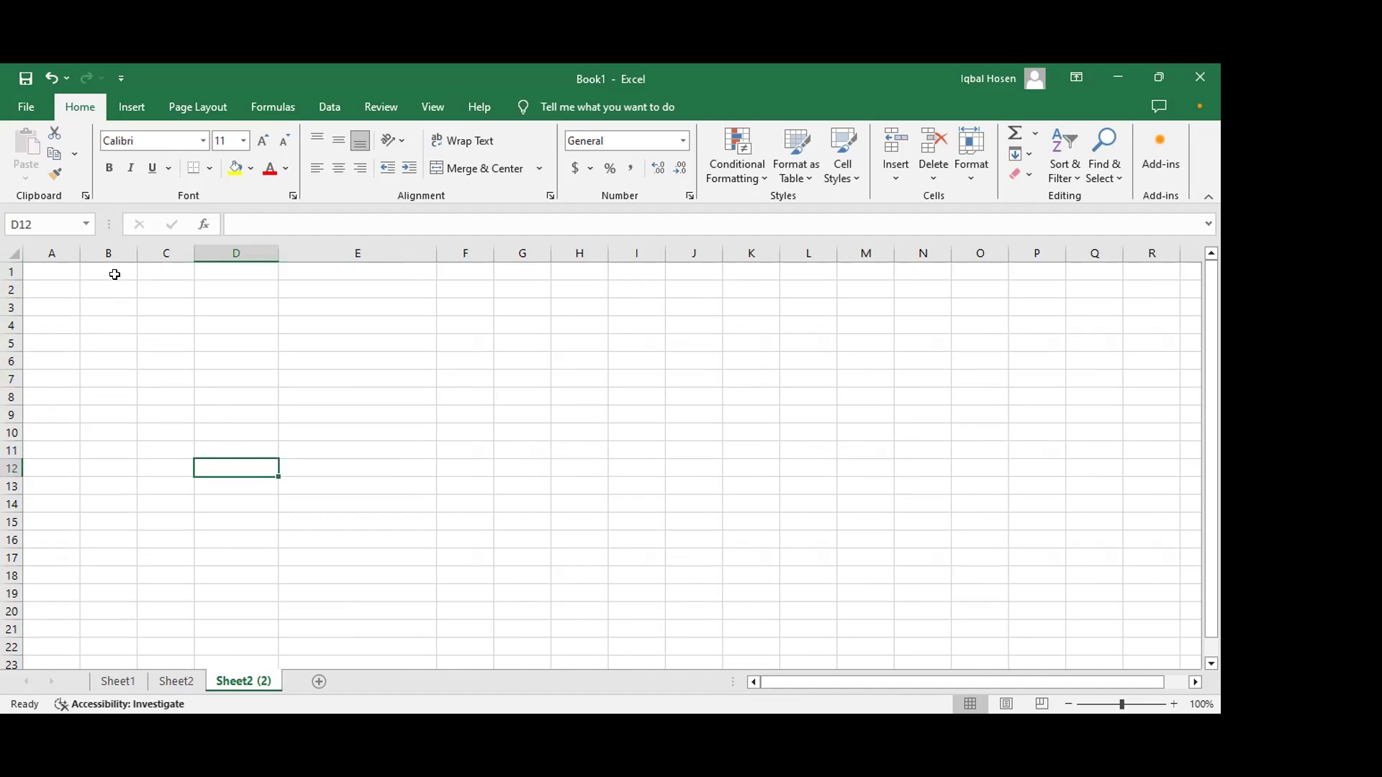
Step: Enter the headers Sl, Name, Designation, Department, DoJ and Salary across row 1 starting at B1
{"action": "left_click", "coordinate": [119, 274]}
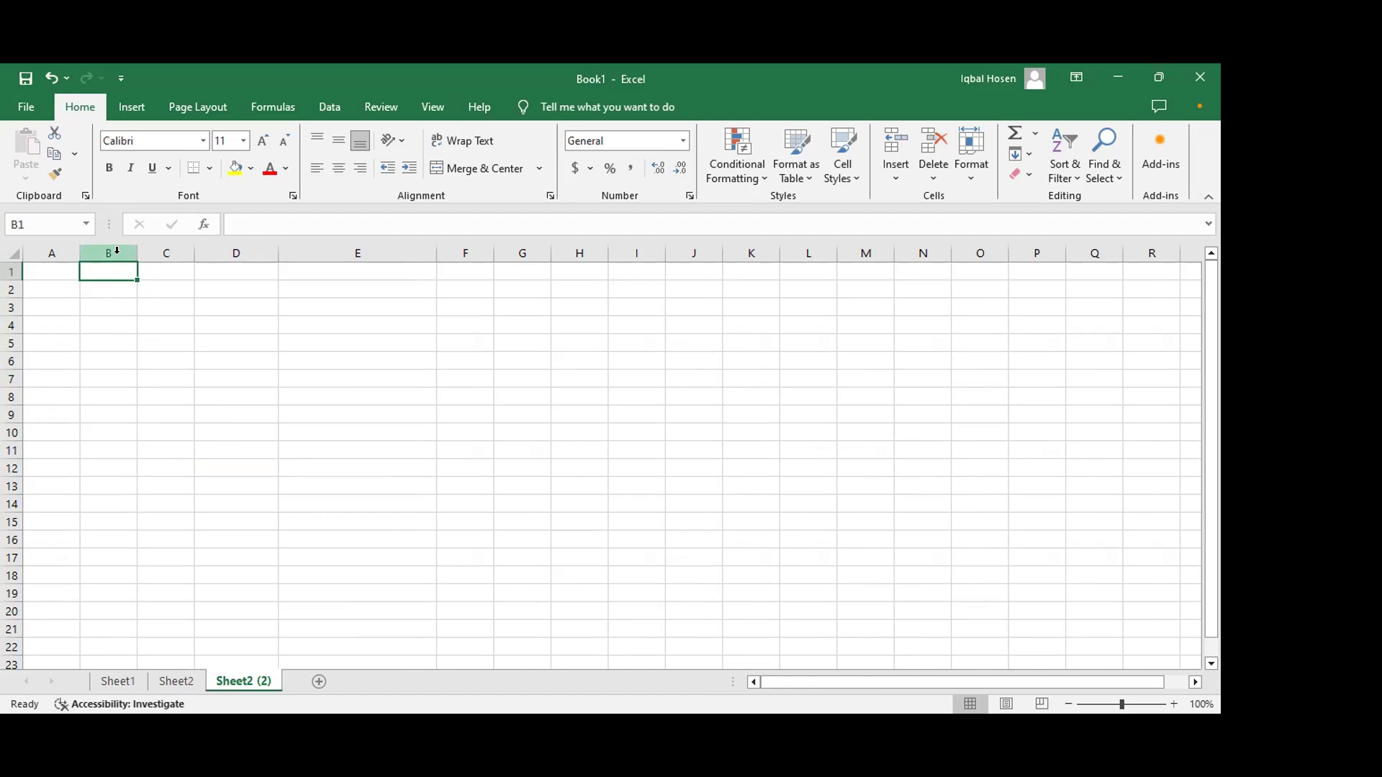
{"action": "type", "text": "Sl"}
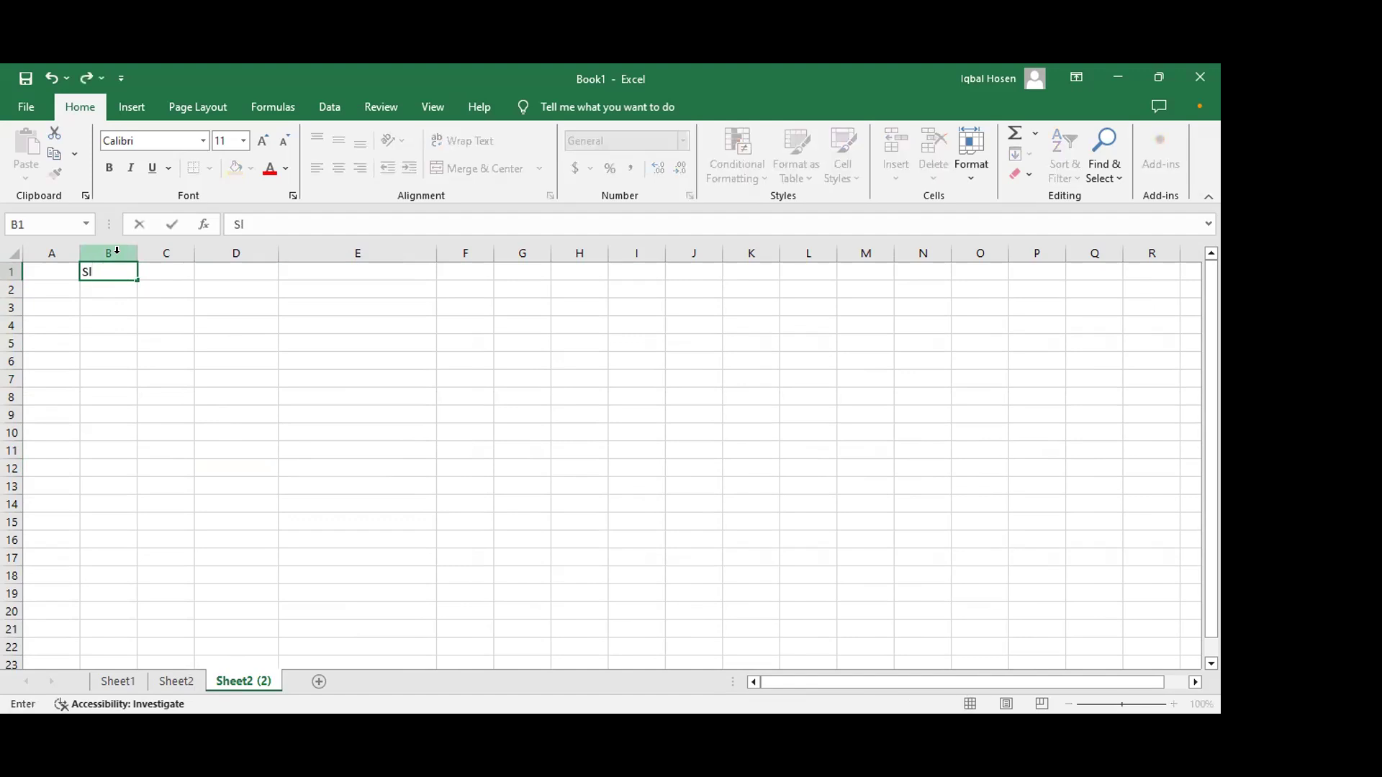
{"action": "key", "text": "Tab"}
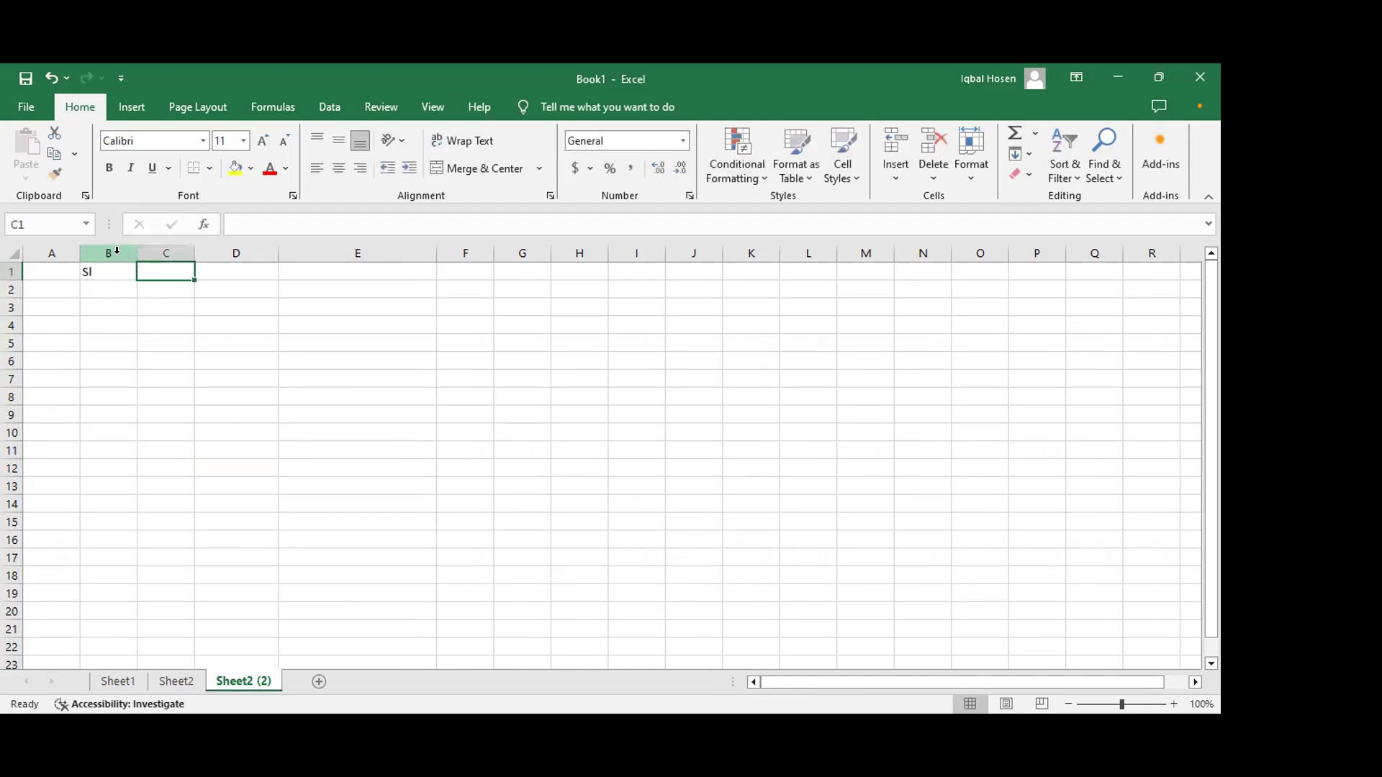
{"action": "type", "text": "Name"}
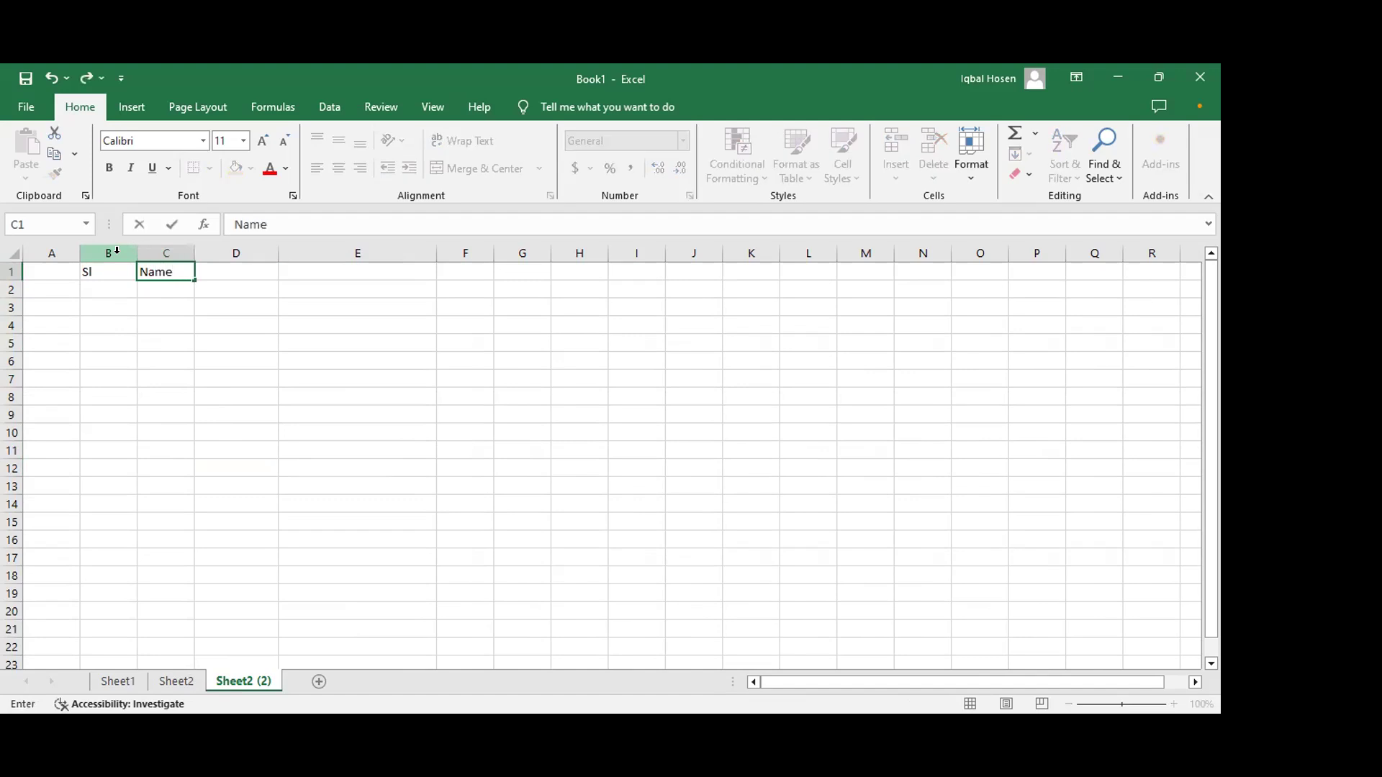
{"action": "key", "text": "Tab"}
{"action": "type", "text": "Des"}
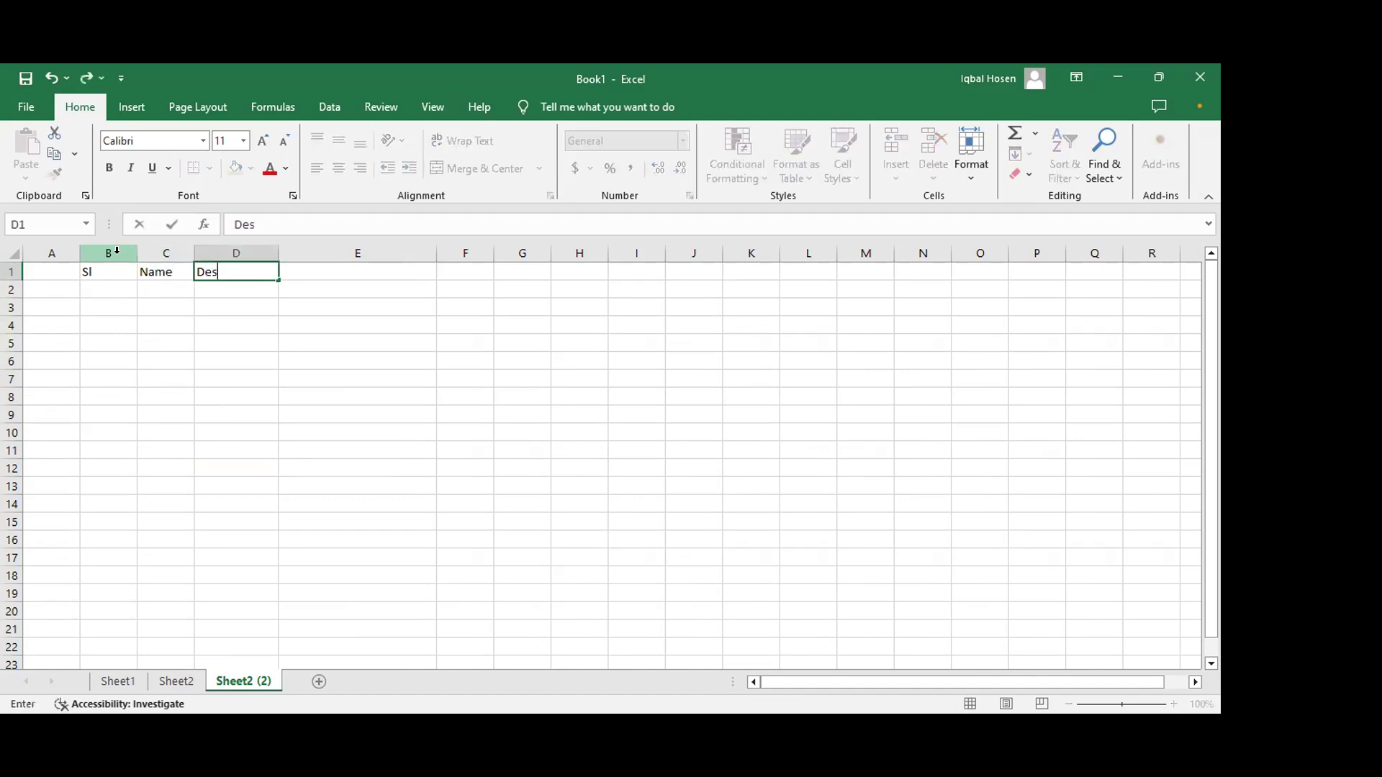
{"action": "type", "text": "ignation"}
{"action": "key", "text": "Tab"}
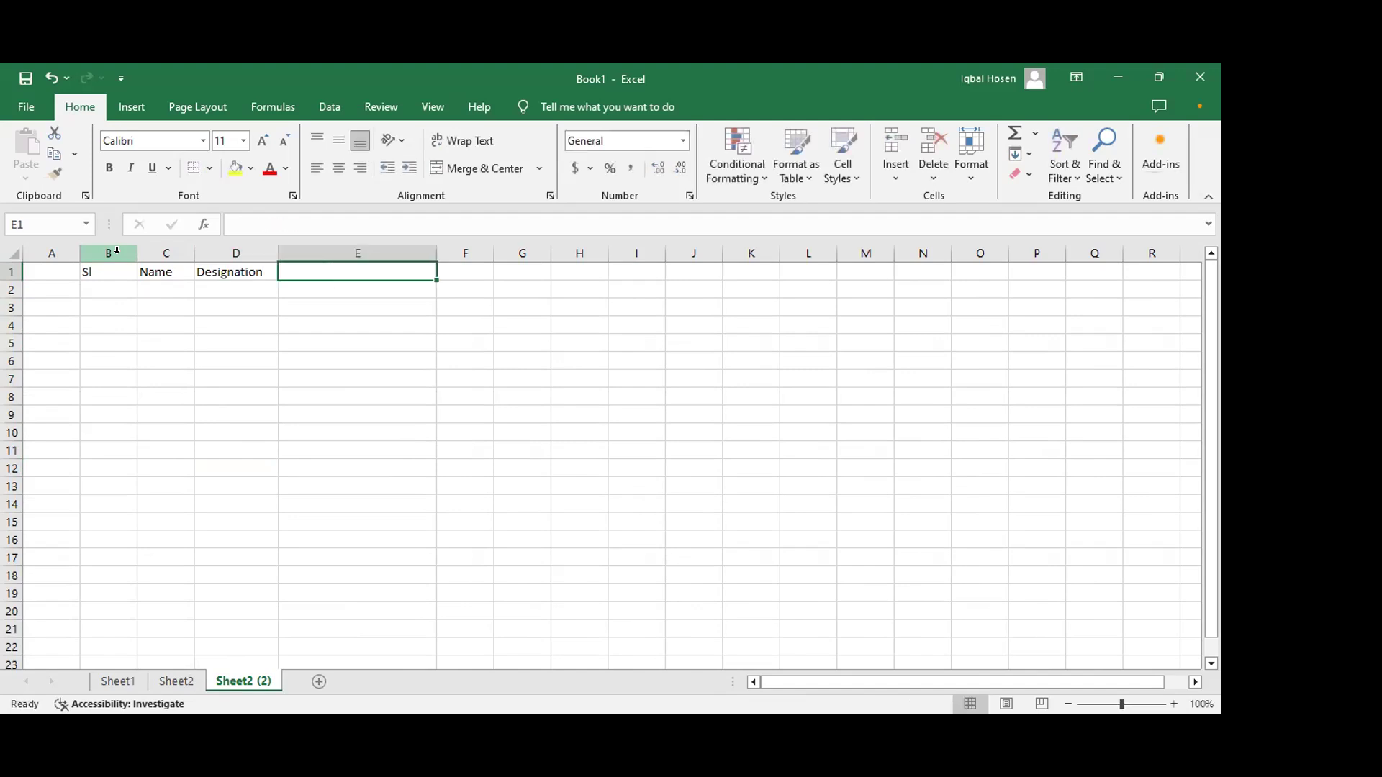
{"action": "type", "text": "Depa"}
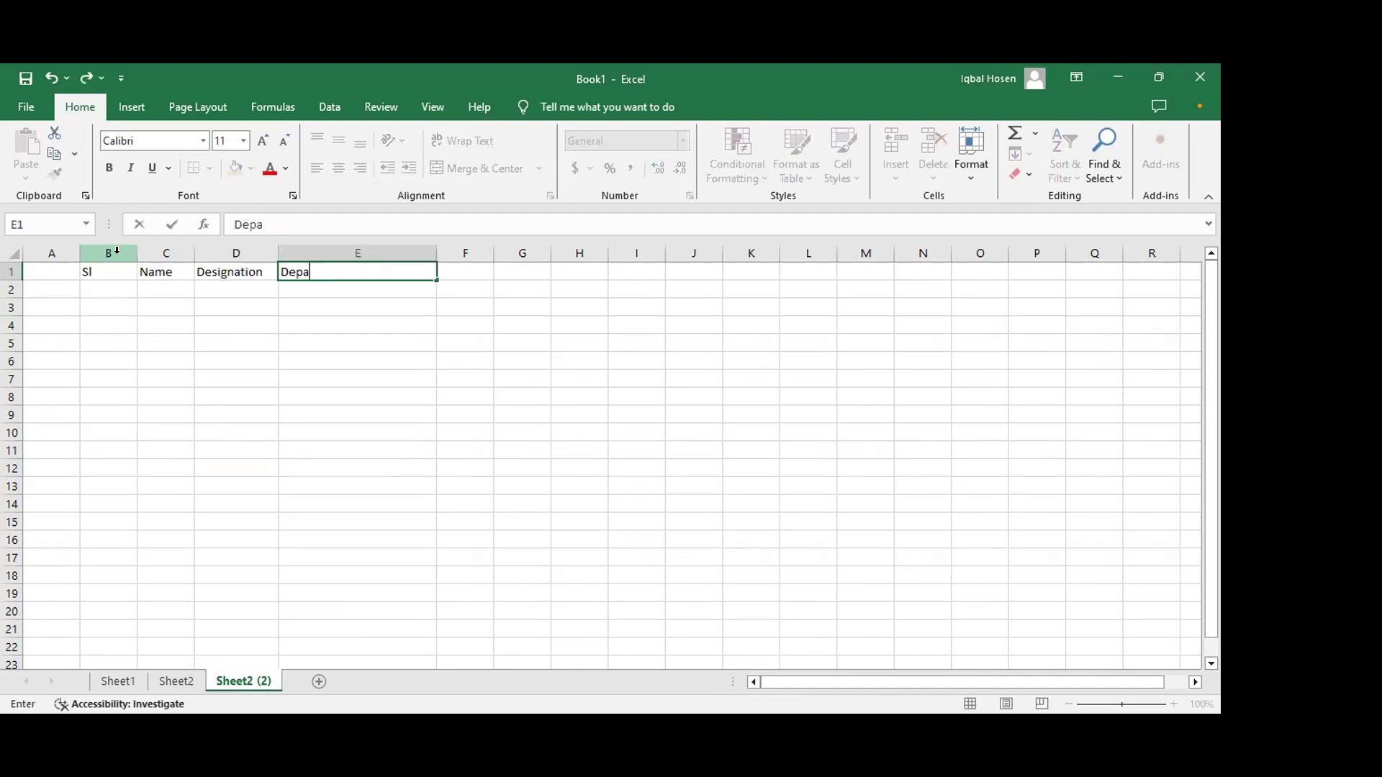
{"action": "type", "text": "rtment"}
{"action": "key", "text": "Tab"}
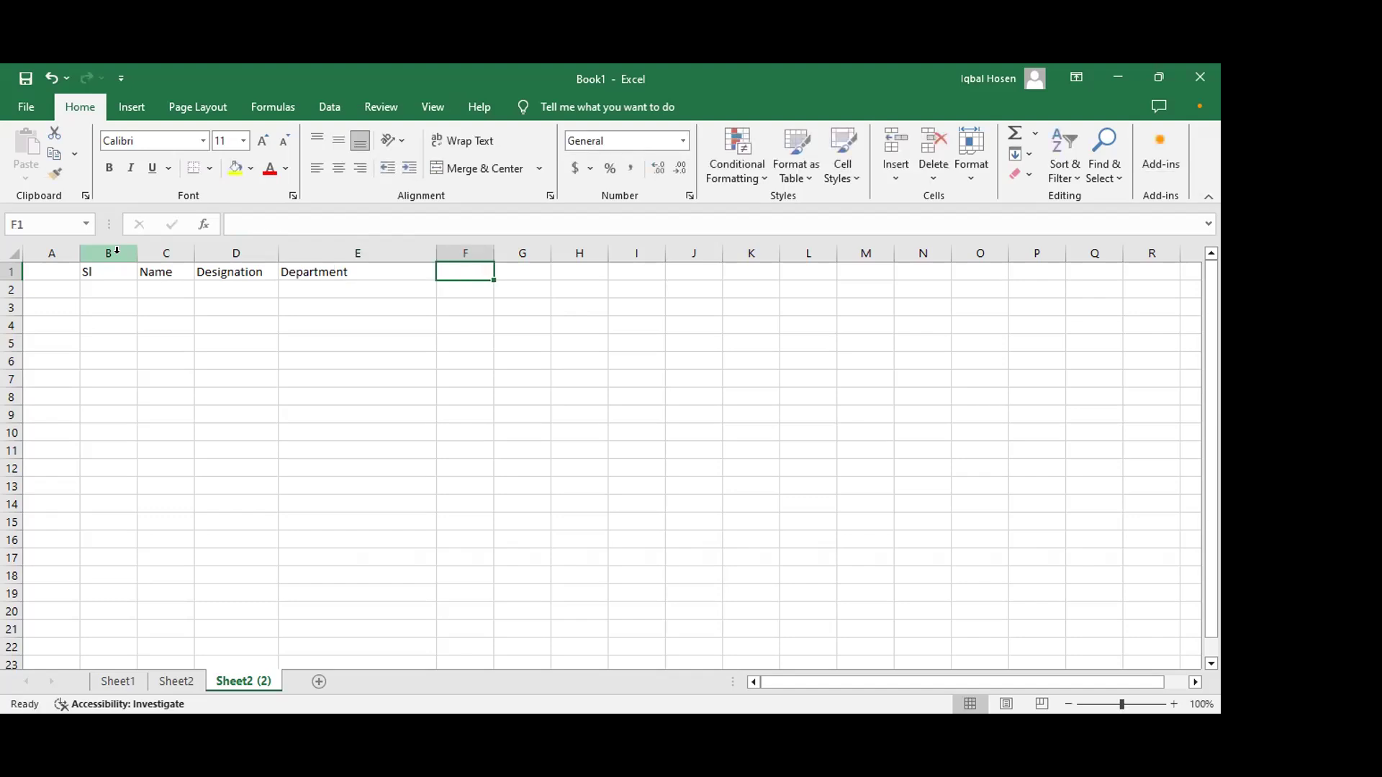
{"action": "type", "text": "Doj"}
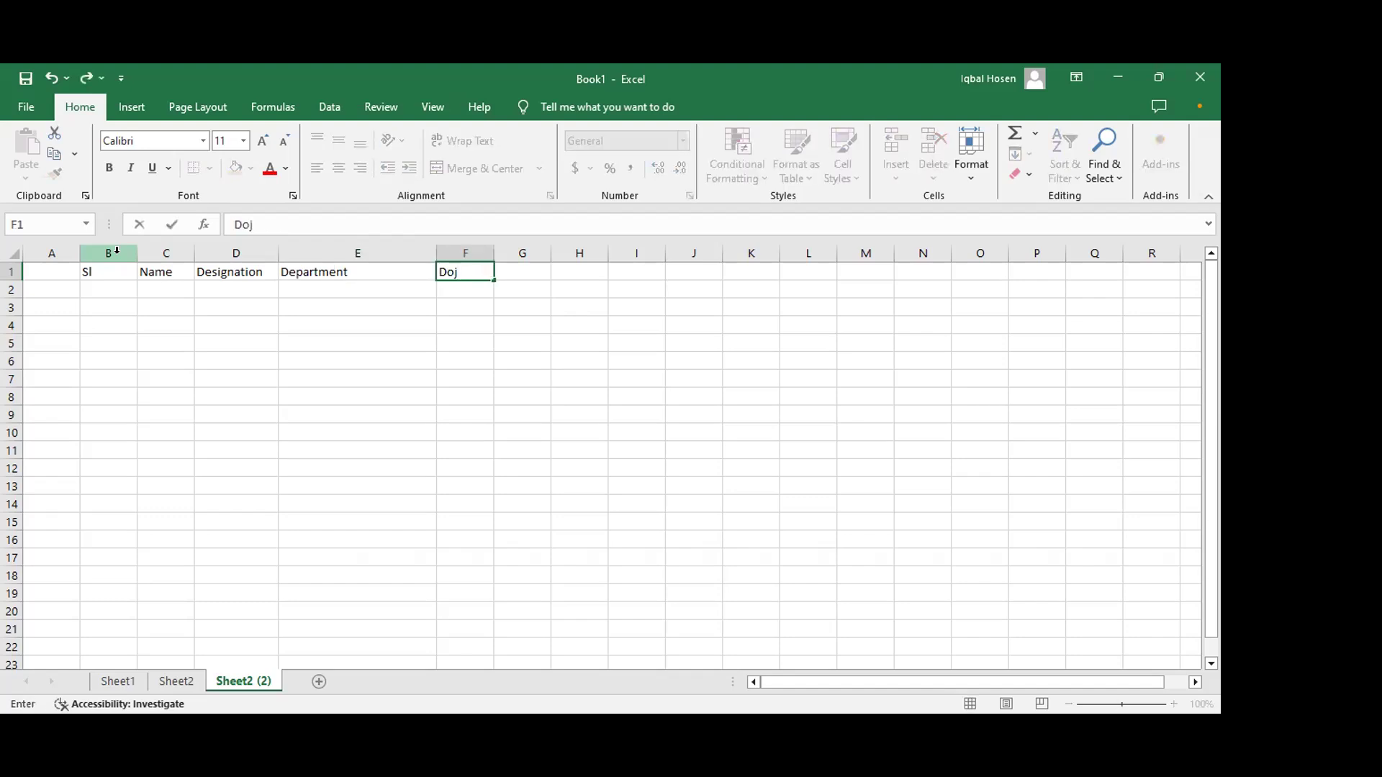
{"action": "key", "text": "BackSpace"}
{"action": "type", "text": "J"}
{"action": "key", "text": "Tab"}
{"action": "type", "text": "Sa"}
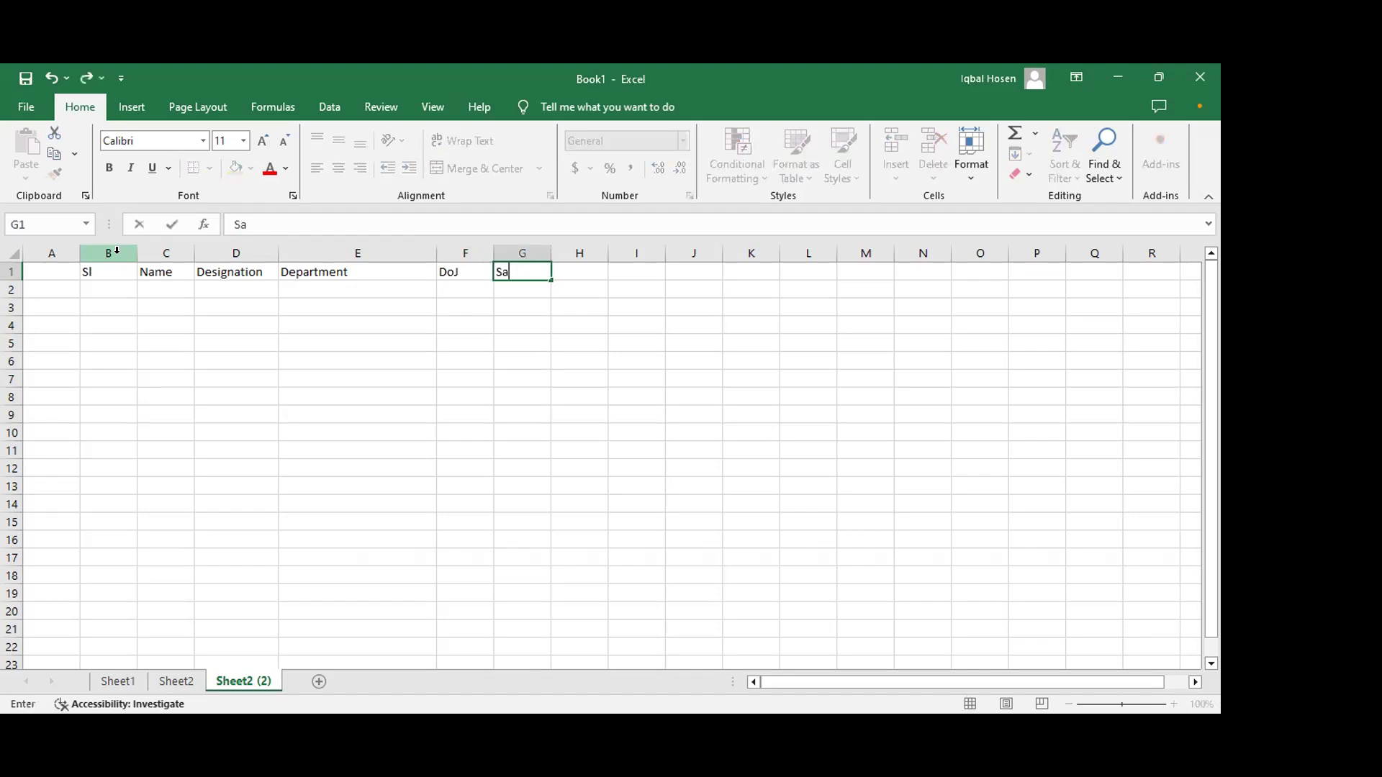
{"action": "type", "text": "lary"}
{"action": "key", "text": "Tab"}
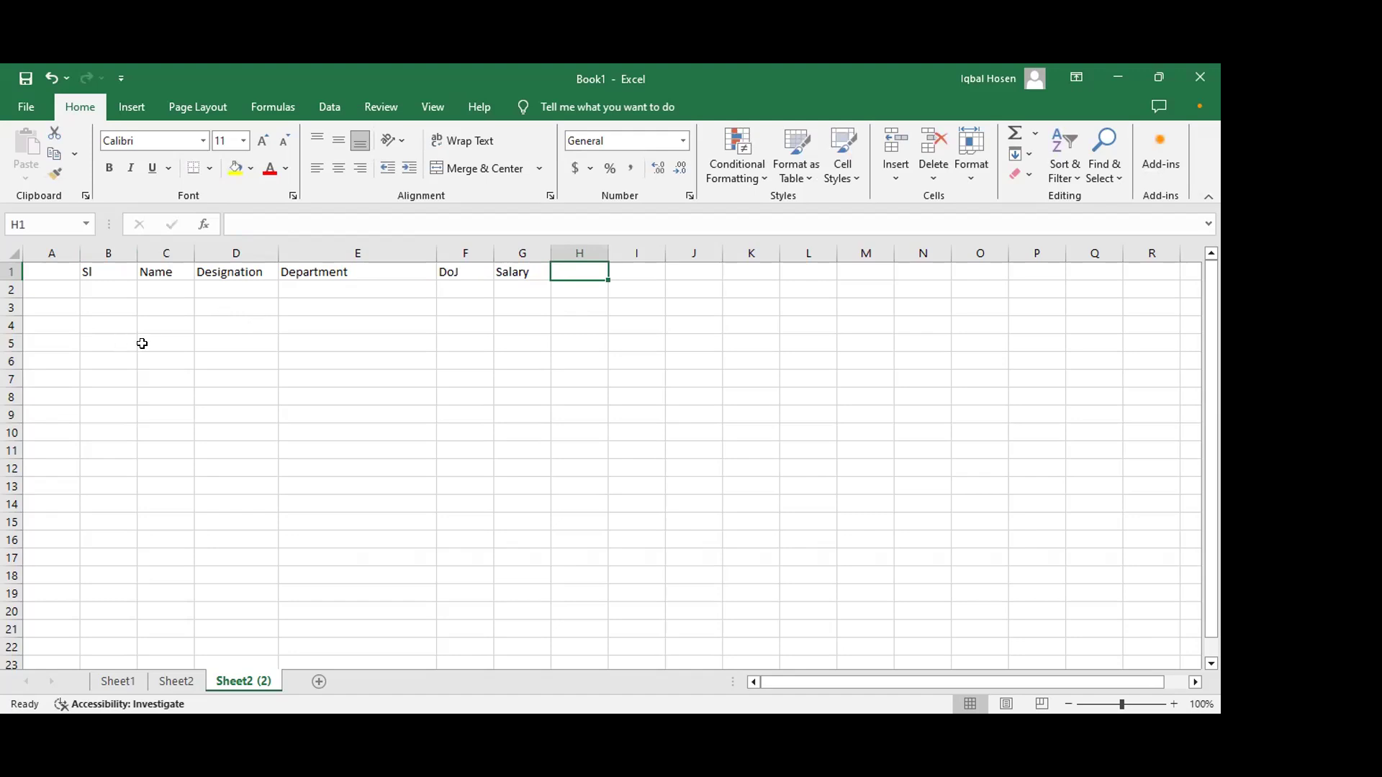
Step: Select B1:H200 and start a new conditional formatting rule using the formula =$B1
{"action": "left_click_drag", "start_coordinate": [92, 271], "coordinate": [574, 447]}
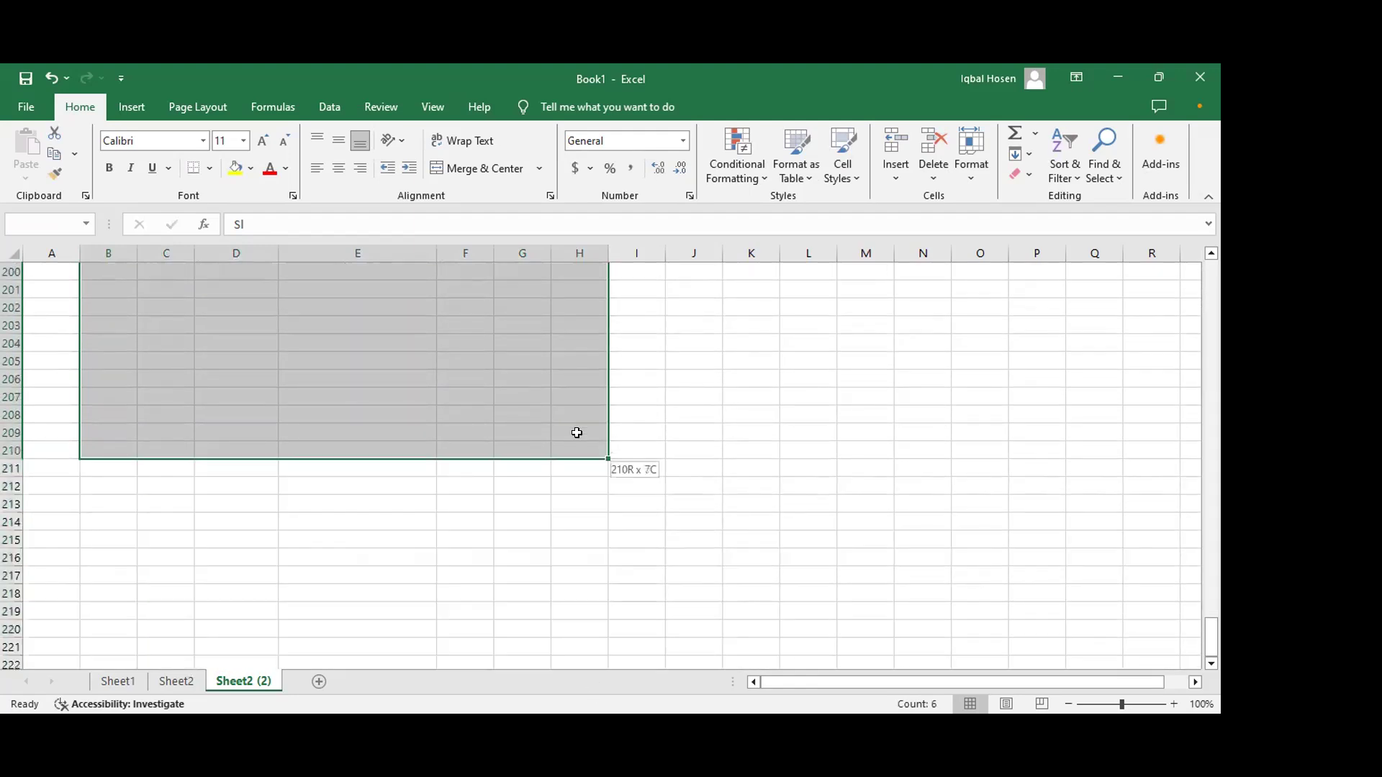
{"action": "left_click_drag", "start_coordinate": [571, 240], "coordinate": [595, 428]}
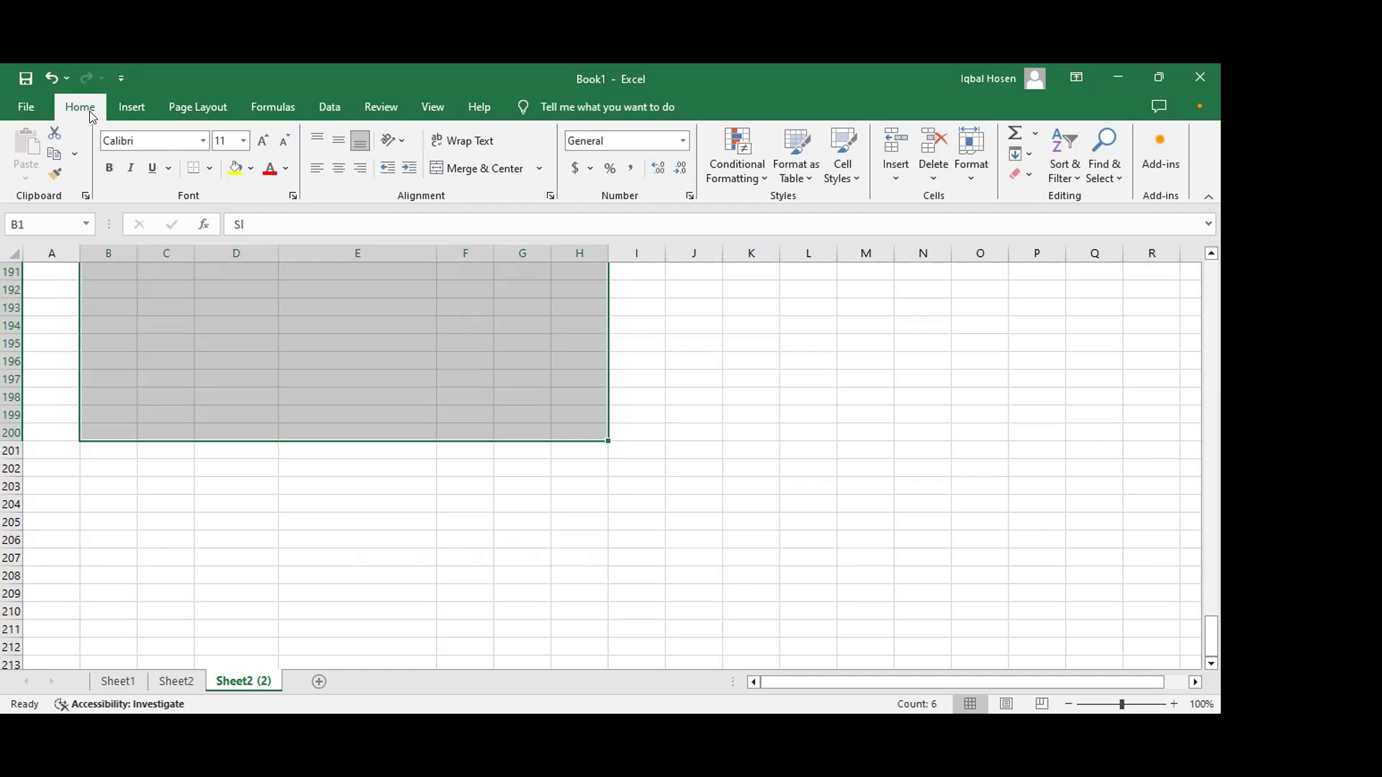
{"action": "left_click", "coordinate": [763, 178]}
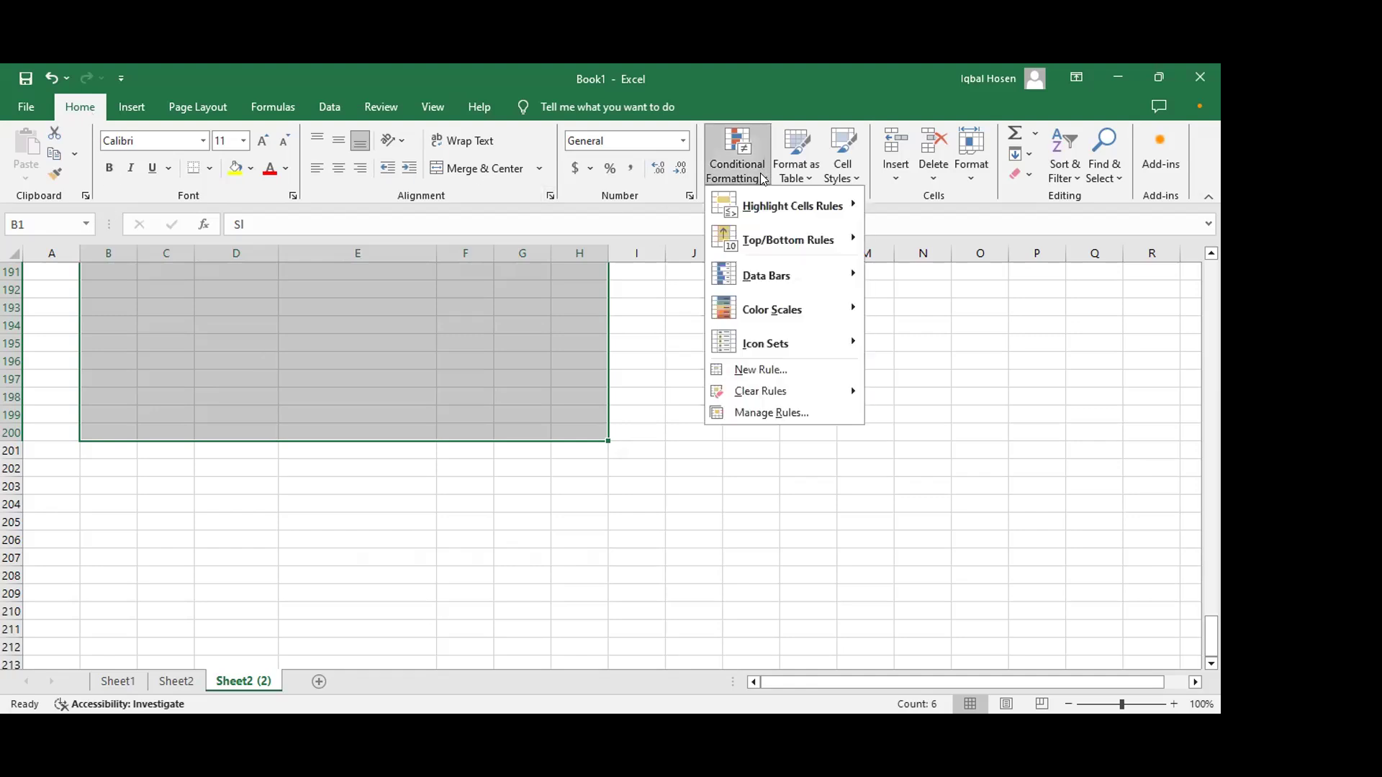
{"action": "left_click", "coordinate": [761, 370]}
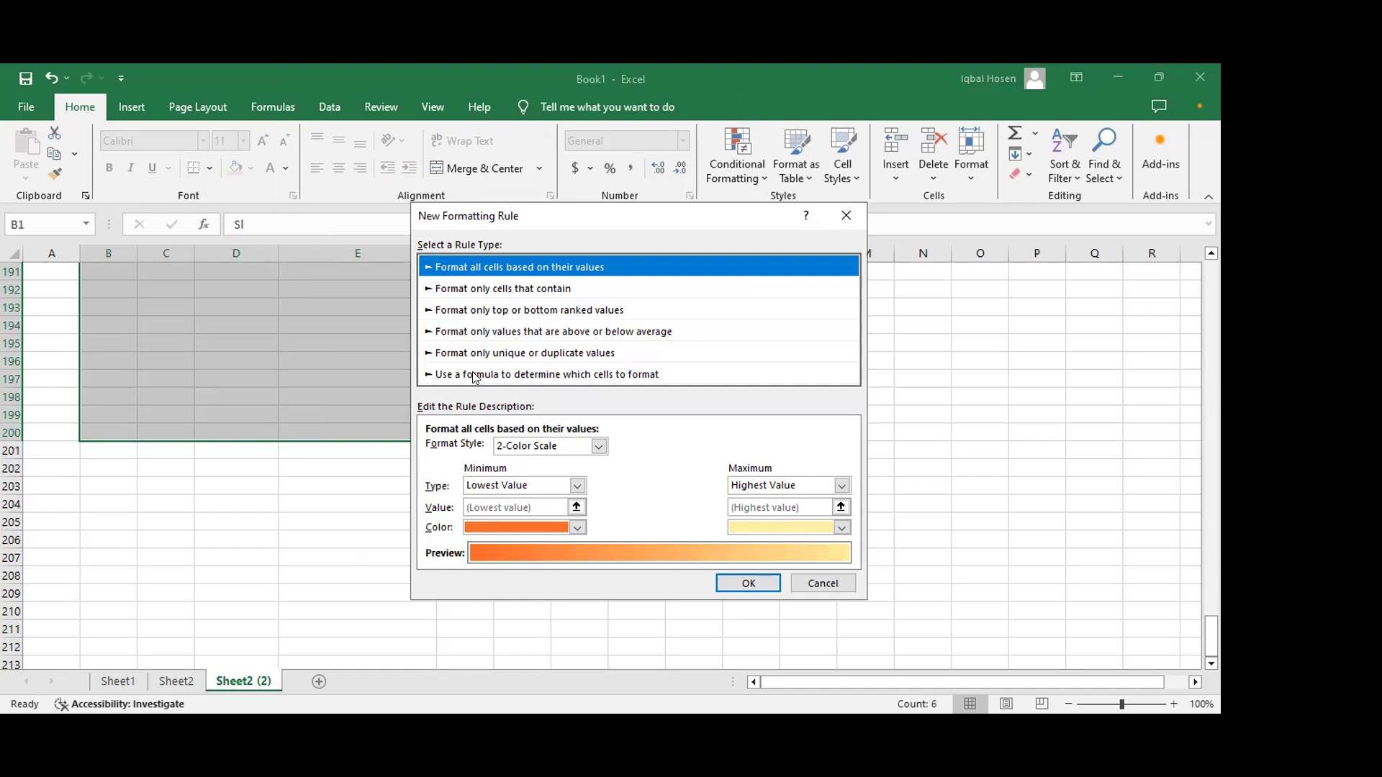
{"action": "left_click", "coordinate": [610, 371]}
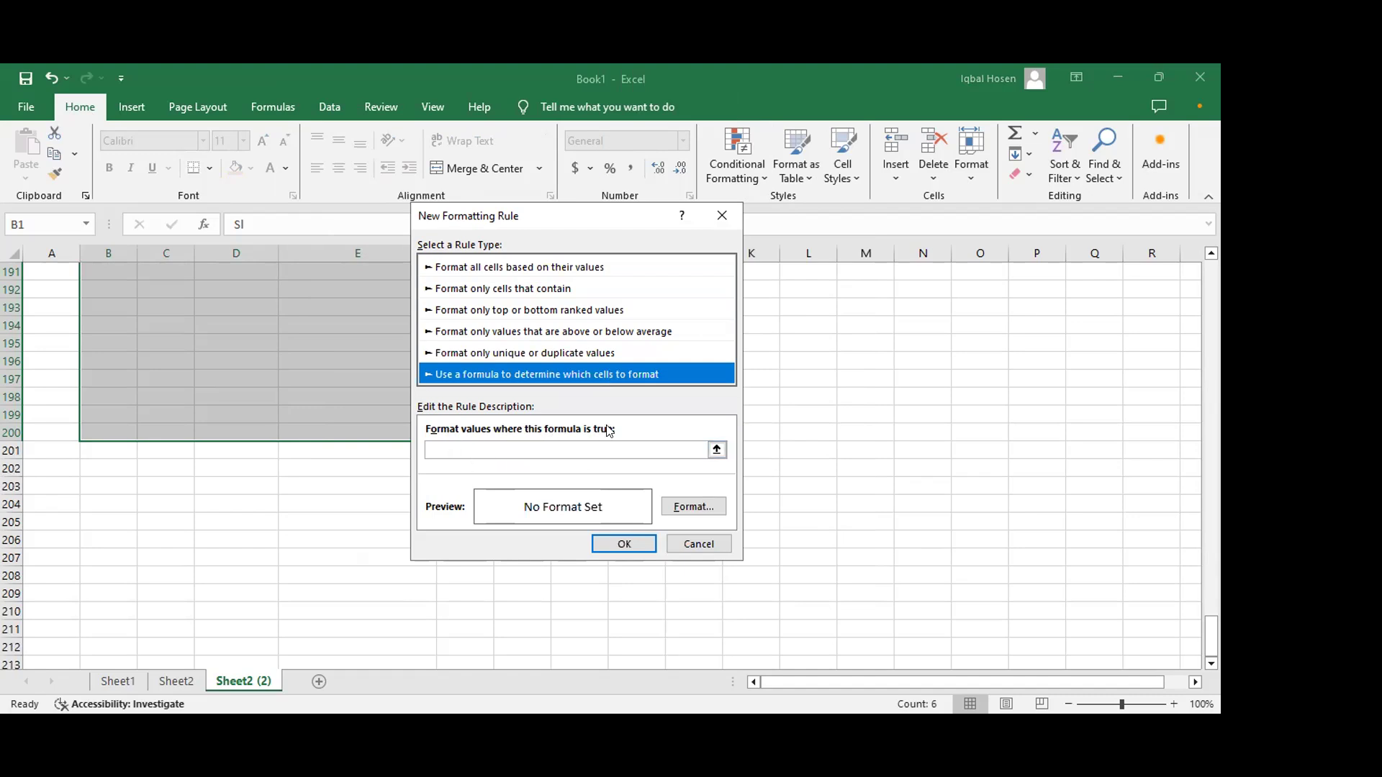
{"action": "left_click", "coordinate": [451, 448]}
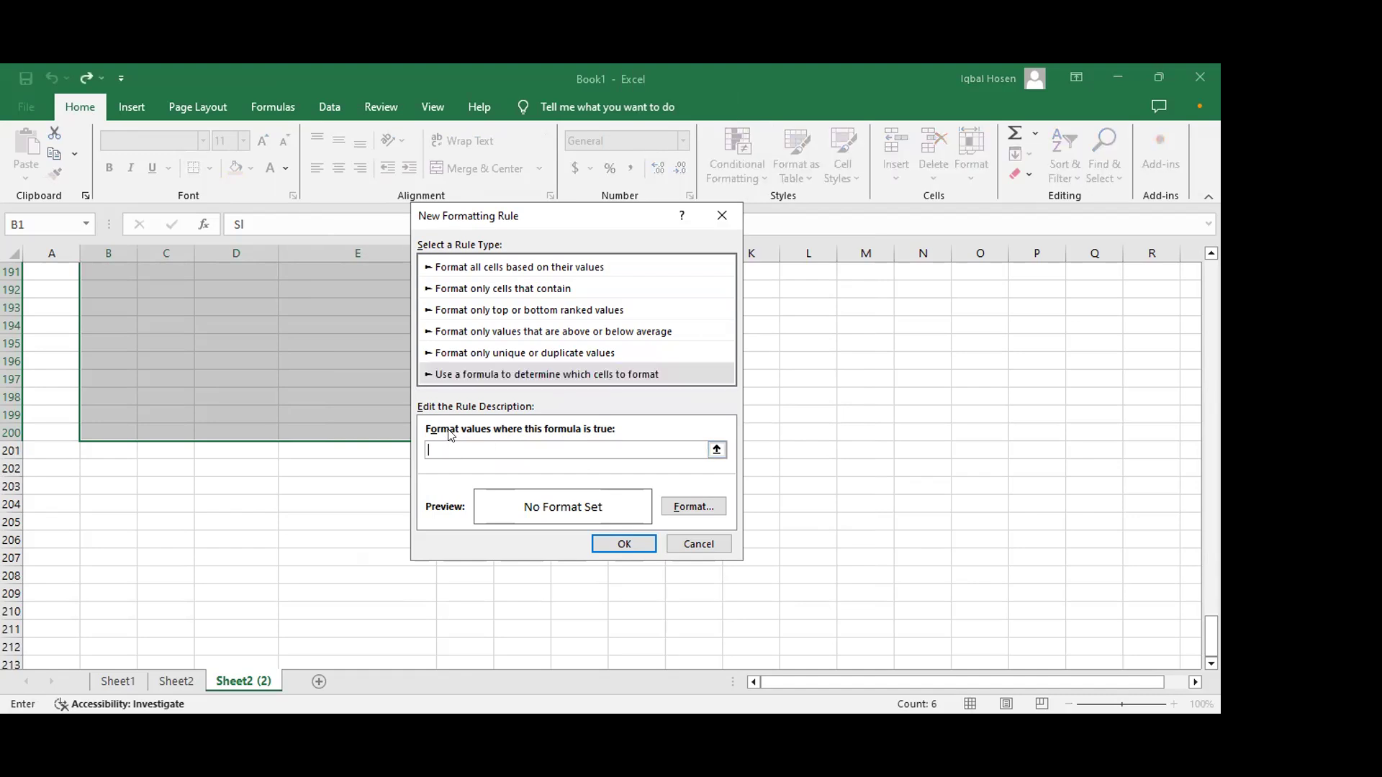
{"action": "scroll", "coordinate": [176, 370], "scroll_direction": "up", "scroll_amount": 13}
{"action": "scroll", "coordinate": [176, 369], "scroll_direction": "up", "scroll_amount": 20}
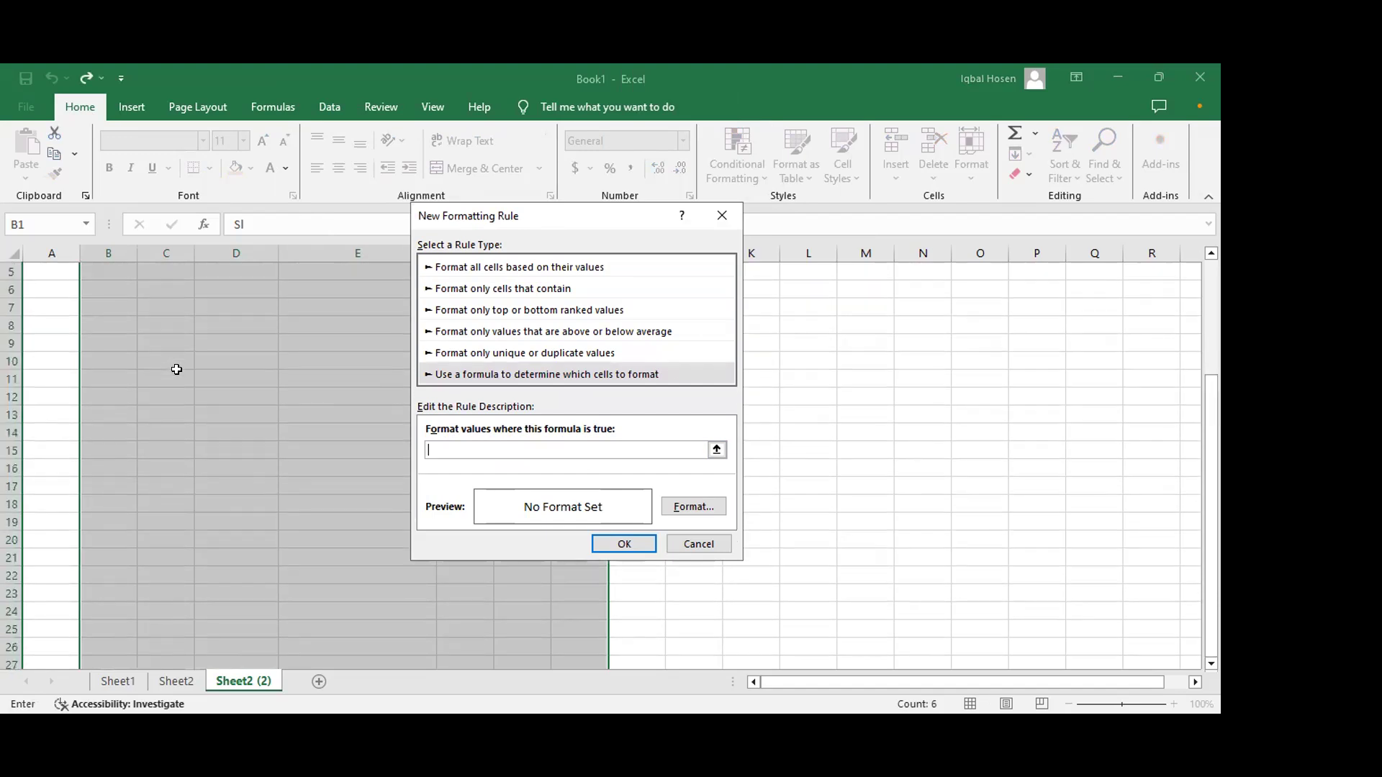
{"action": "scroll", "coordinate": [177, 370], "scroll_direction": "up", "scroll_amount": 2}
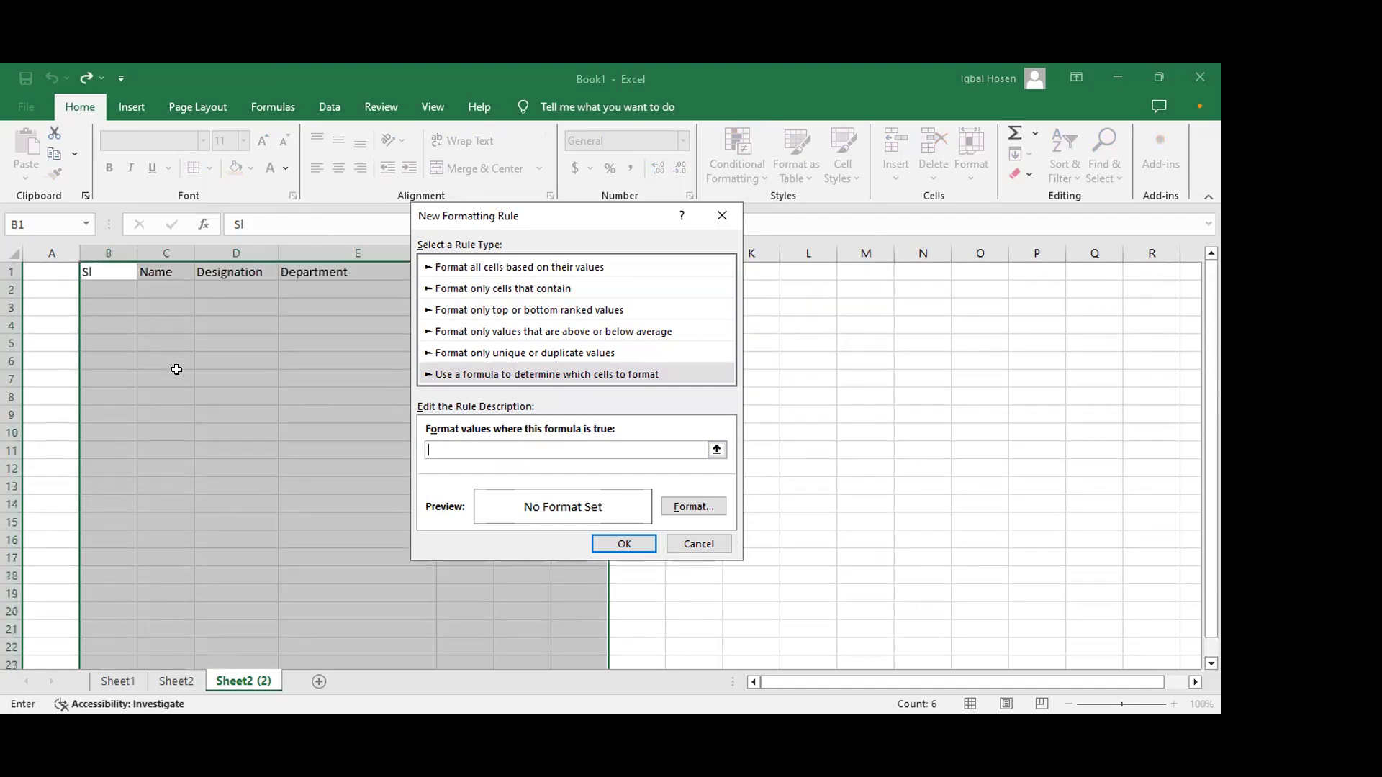
{"action": "left_click", "coordinate": [107, 272]}
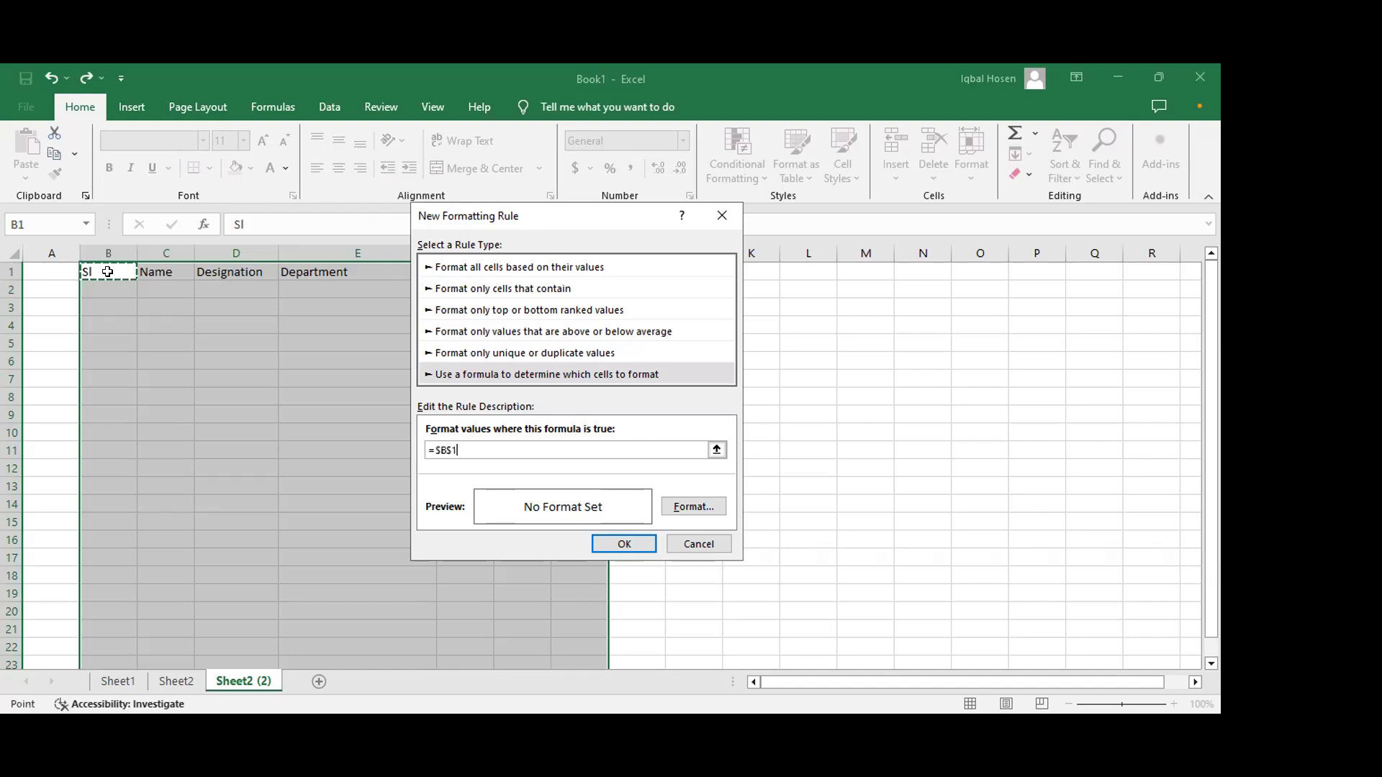
{"action": "left_click", "coordinate": [468, 448]}
{"action": "key", "text": "Left"}
{"action": "key", "text": "BackSpace"}
Step: Set the rule's format to top, left, bottom and right cell borders and apply the rule
{"action": "left_click", "coordinate": [687, 505]}
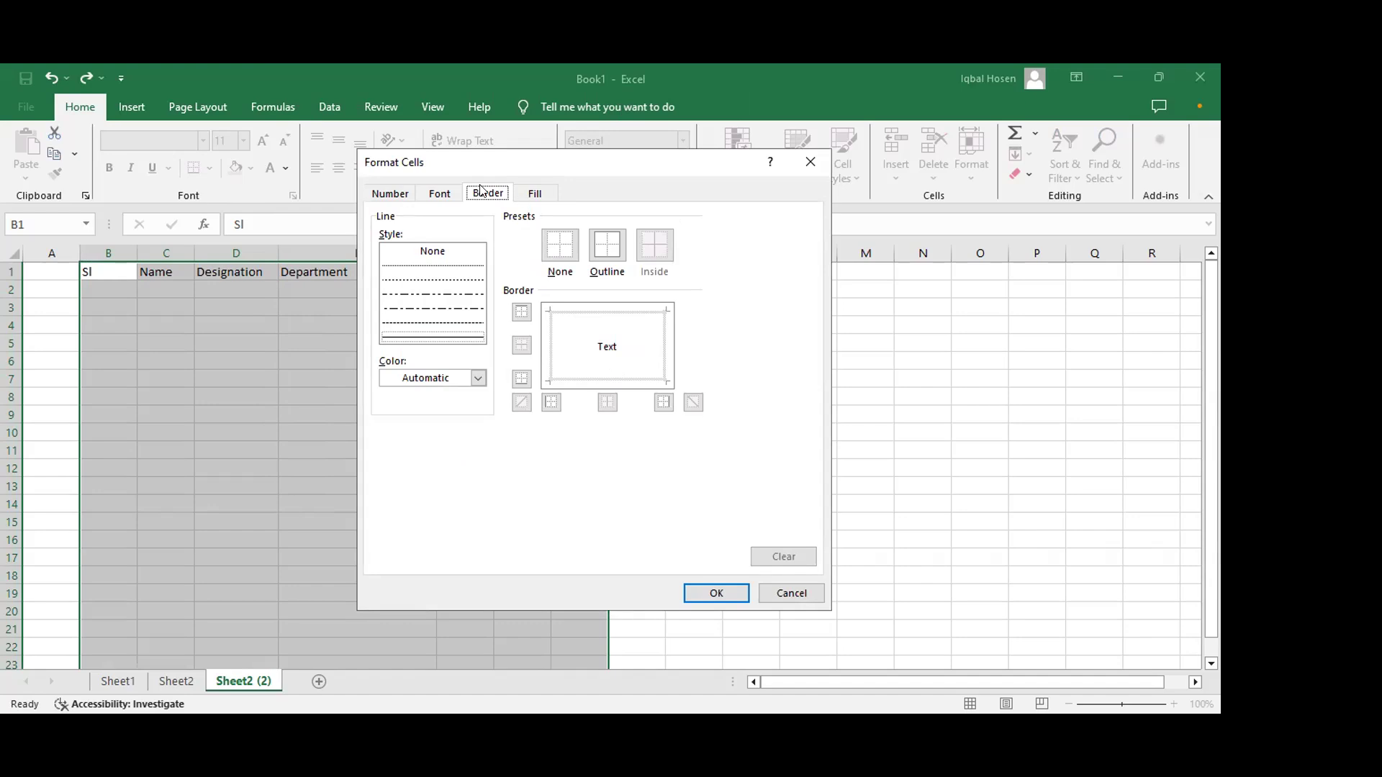
{"action": "left_click", "coordinate": [436, 196]}
{"action": "left_click", "coordinate": [480, 196]}
{"action": "left_click", "coordinate": [596, 313]}
{"action": "left_click", "coordinate": [552, 337]}
{"action": "left_click", "coordinate": [580, 382]}
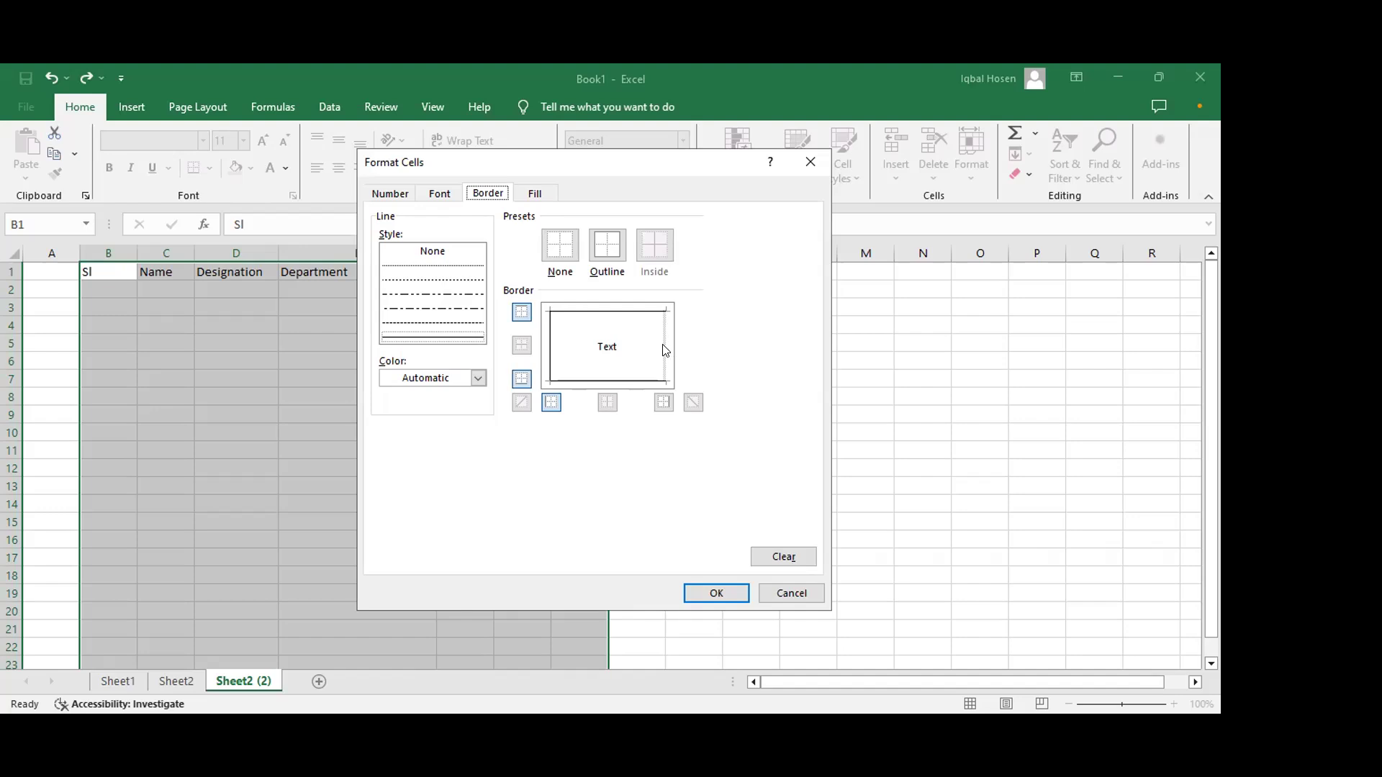
{"action": "left_click", "coordinate": [663, 346]}
{"action": "left_click", "coordinate": [702, 595]}
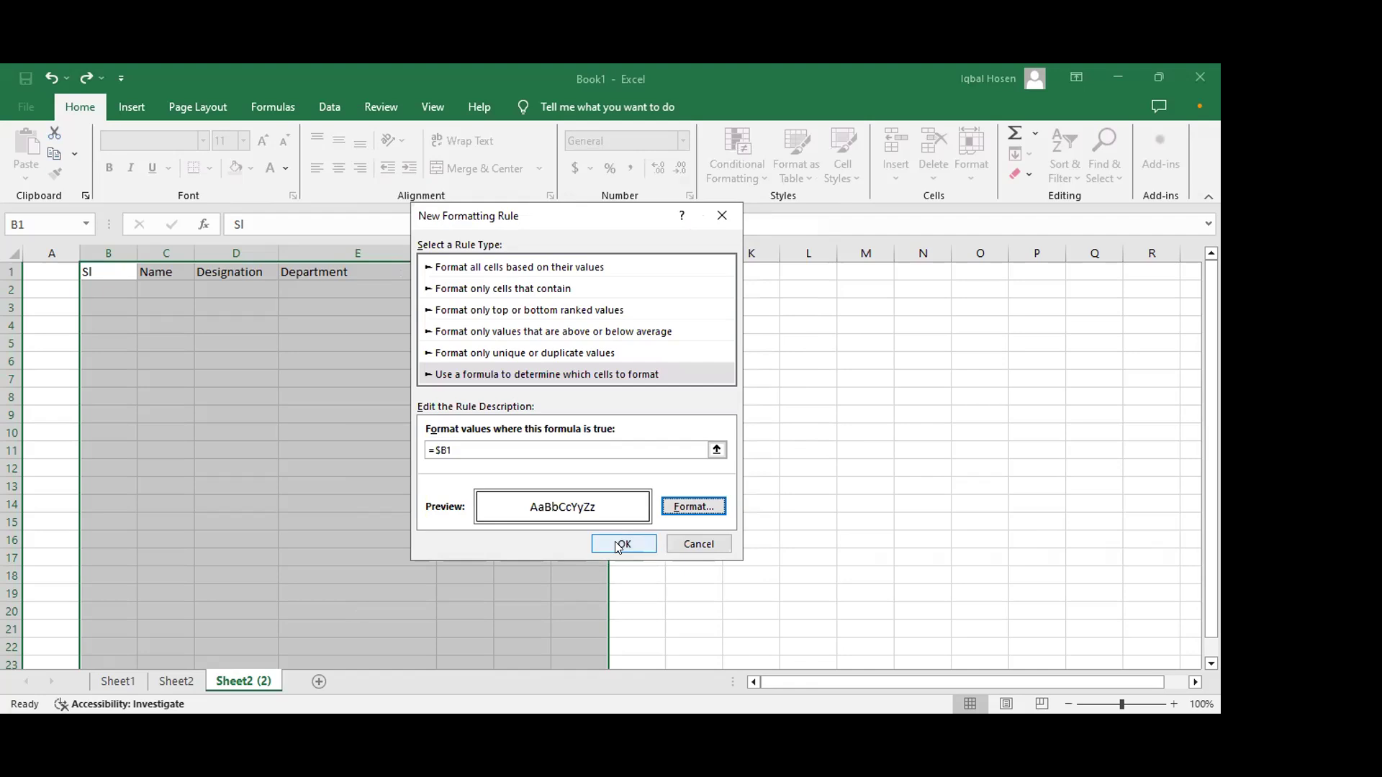
{"action": "left_click", "coordinate": [620, 544]}
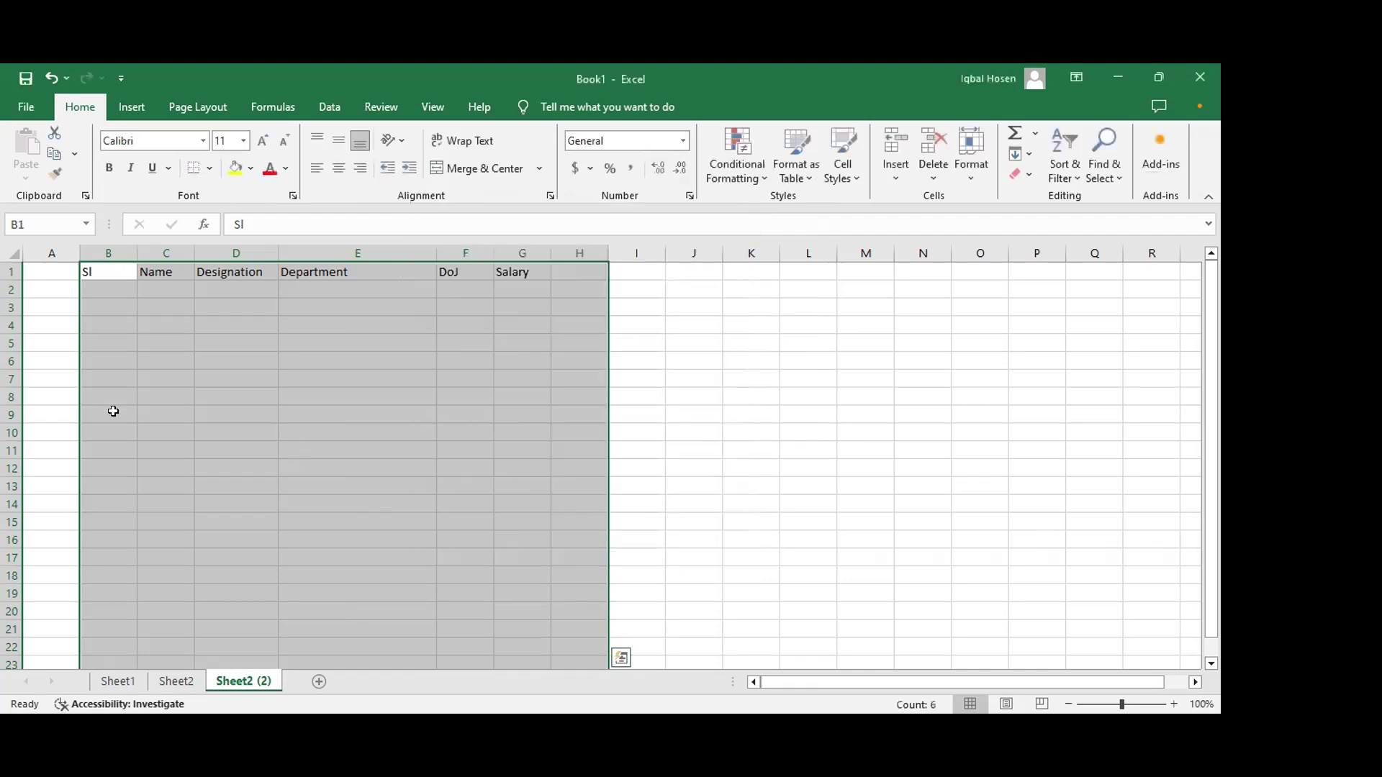
Step: Widen column C to fit the names
{"action": "left_click", "coordinate": [154, 337]}
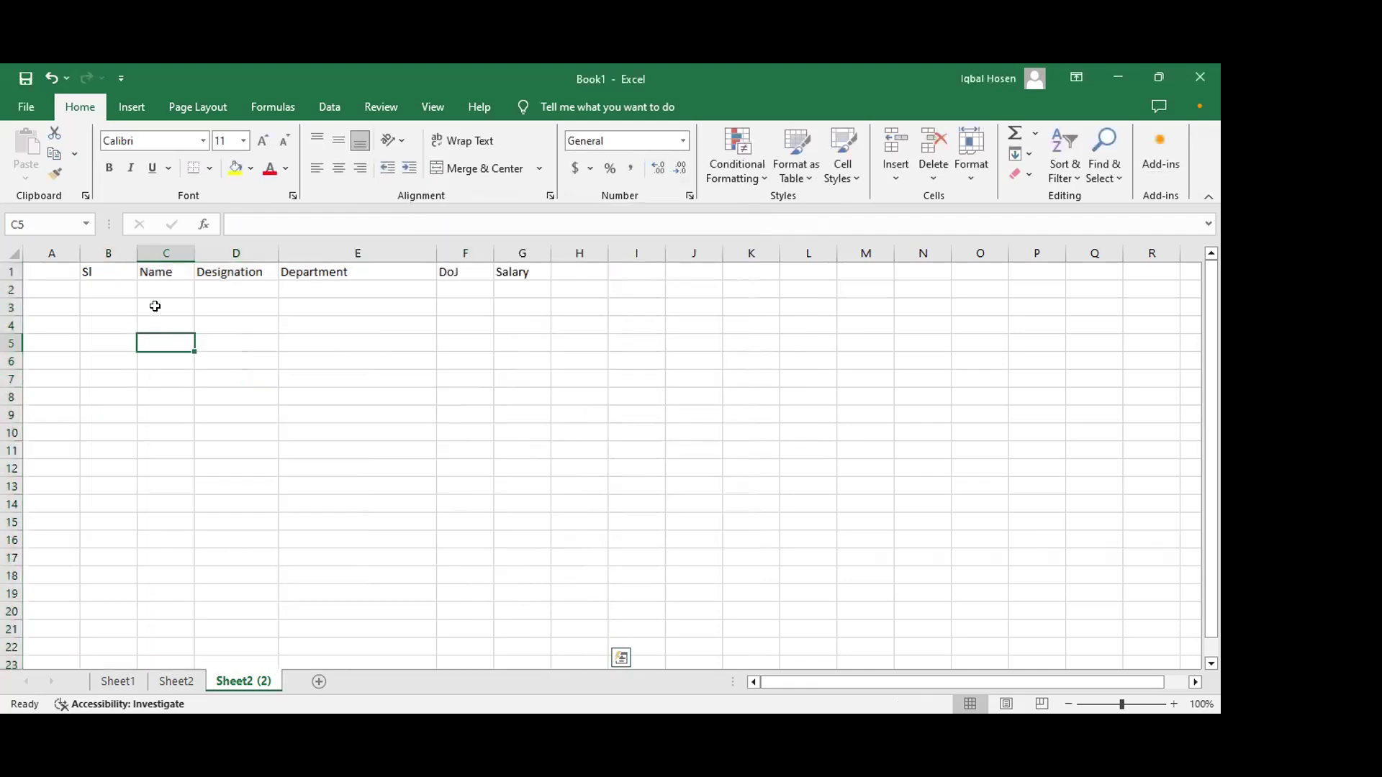
{"action": "left_click", "coordinate": [153, 289]}
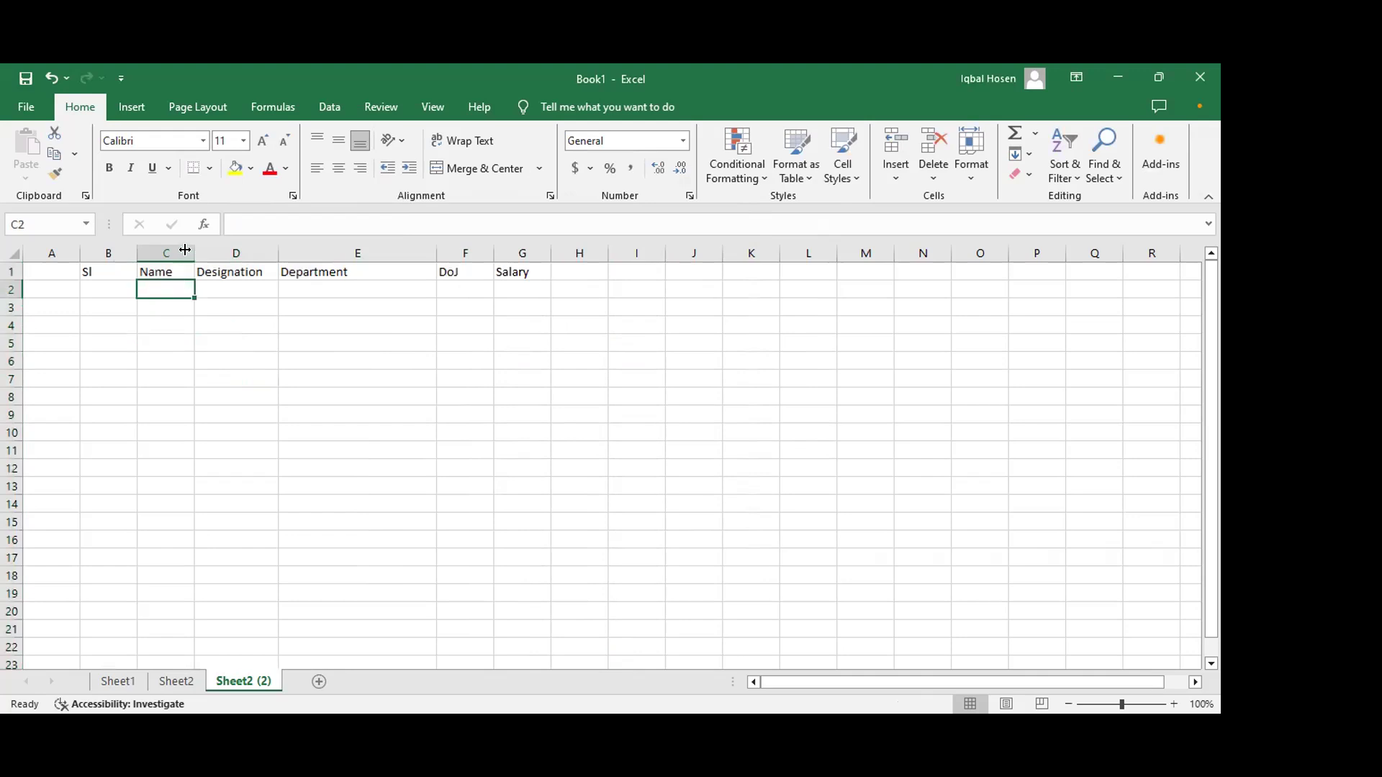
{"action": "left_click_drag", "start_coordinate": [192, 246], "coordinate": [221, 260]}
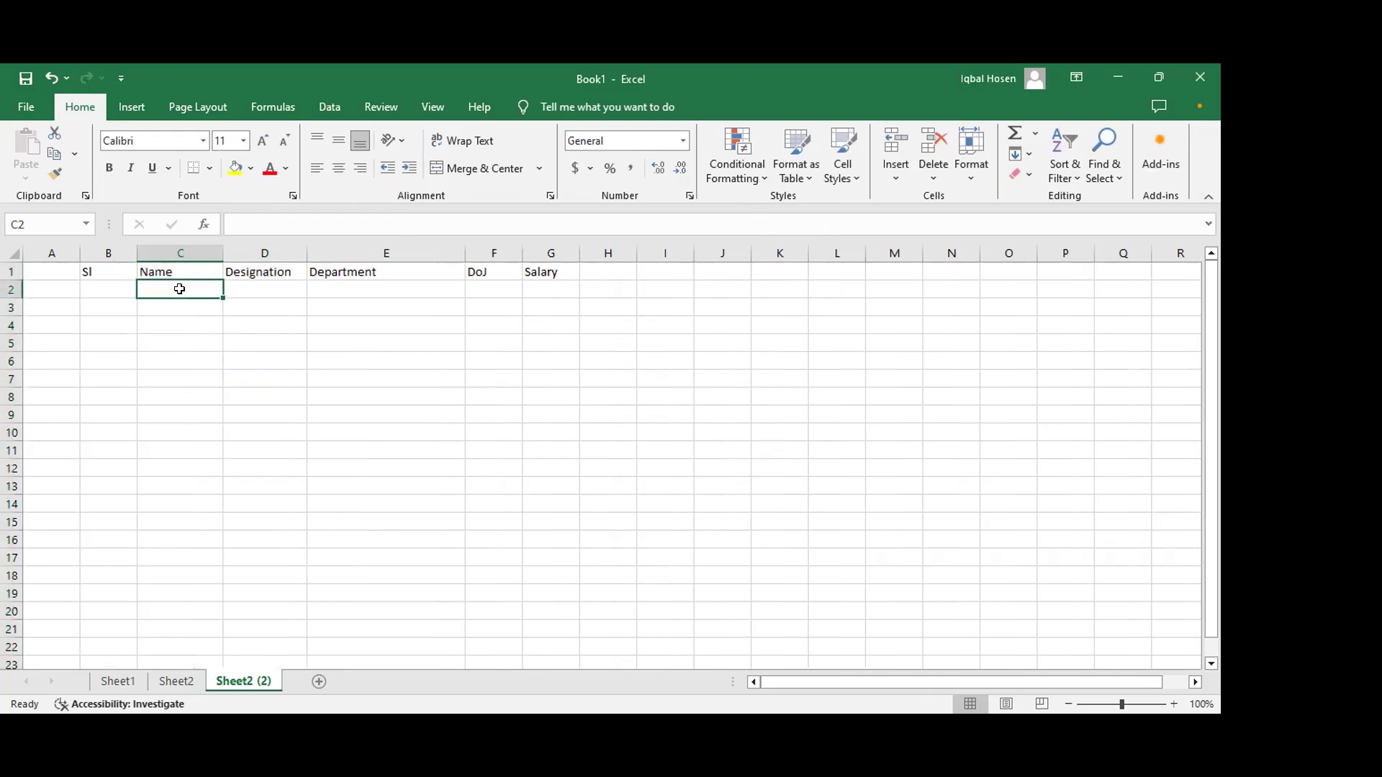
Step: Fill row 2 with an employee name, designation Manager, department Business Development, DoJ 1-1-2010 and salary 60000
{"action": "type", "text": "Imam"}
{"action": "key", "text": "Tab"}
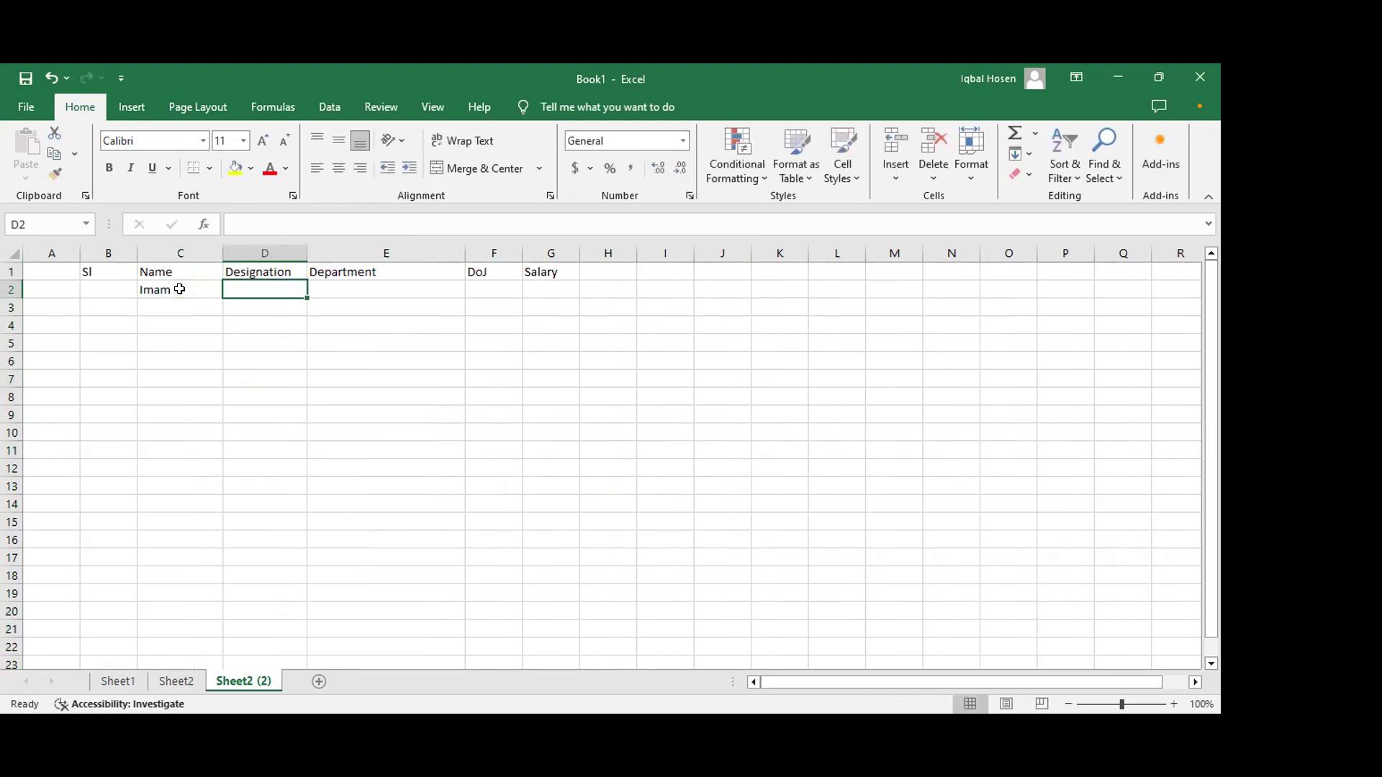
{"action": "type", "text": "Manager"}
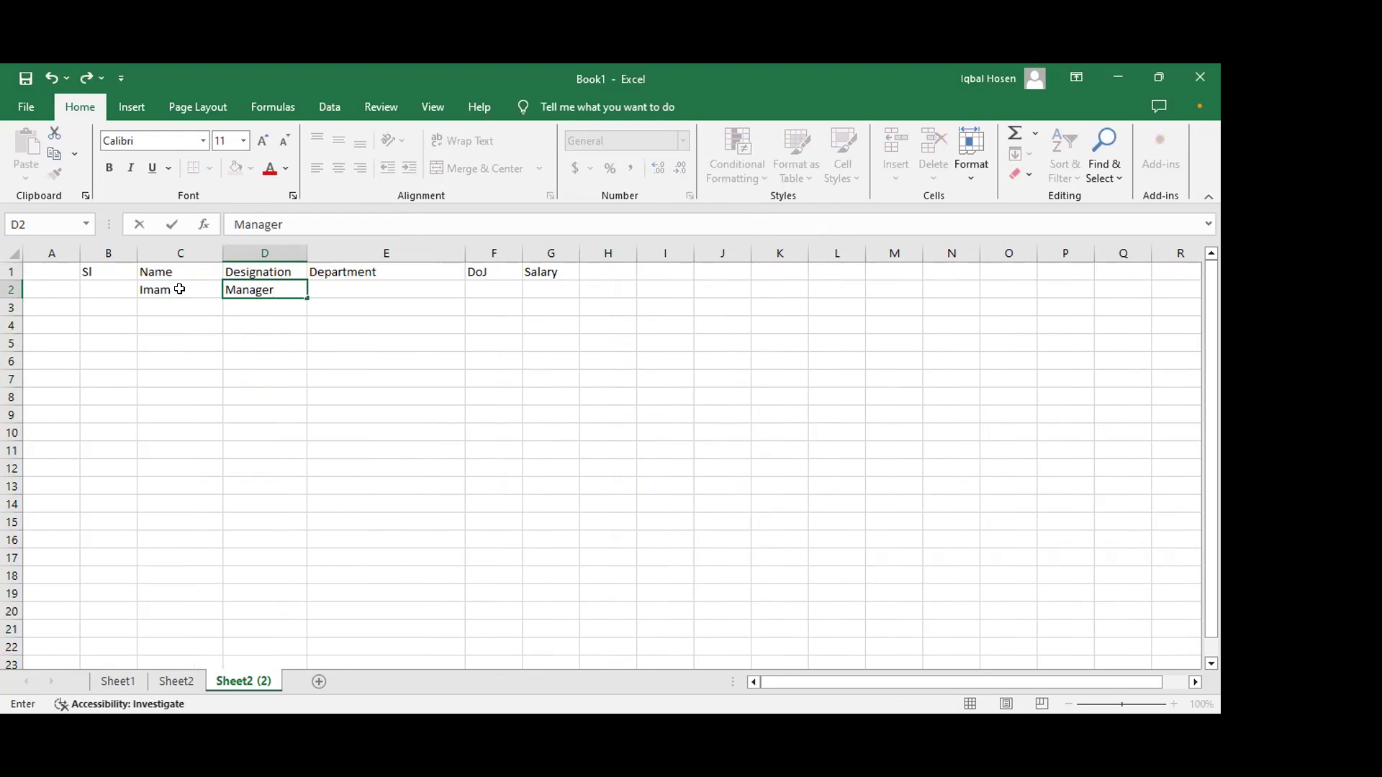
{"action": "key", "text": "Tab"}
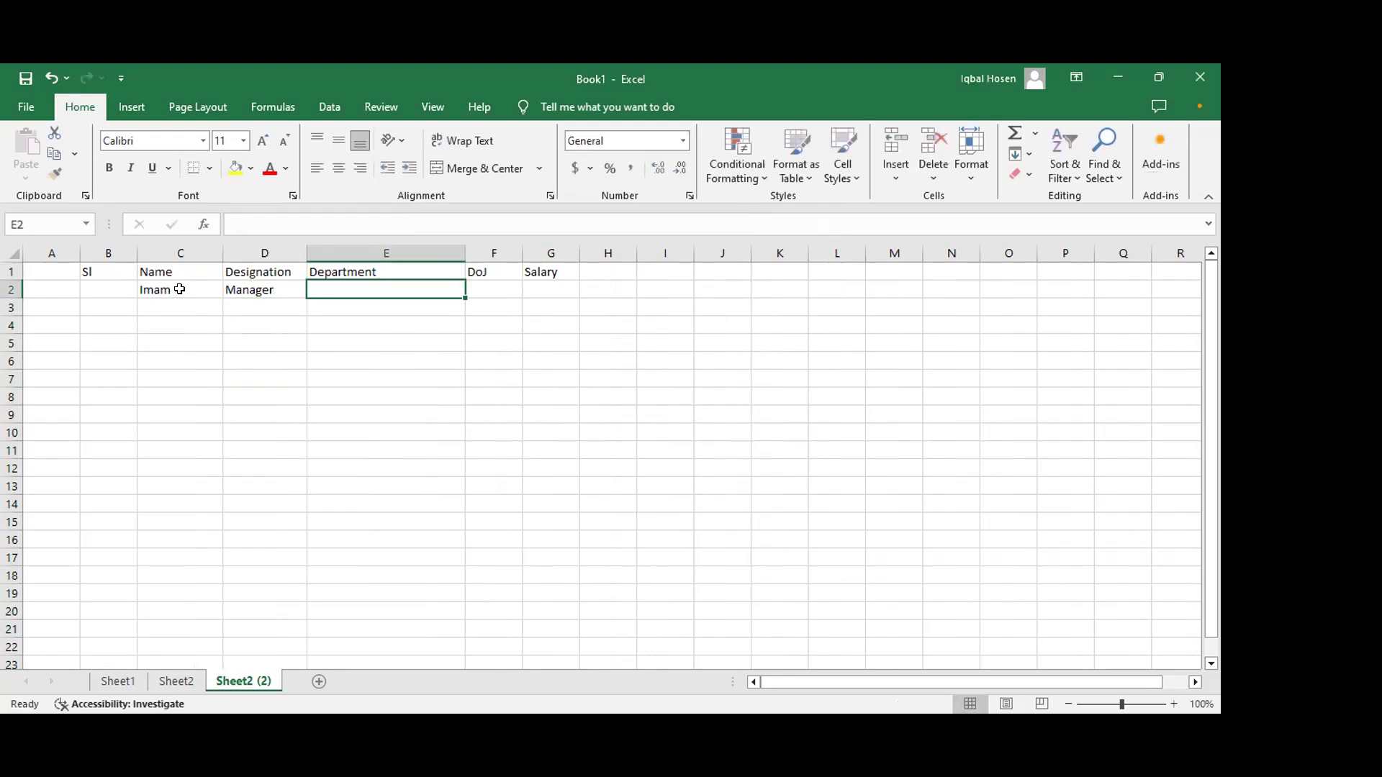
{"action": "type", "text": "B"}
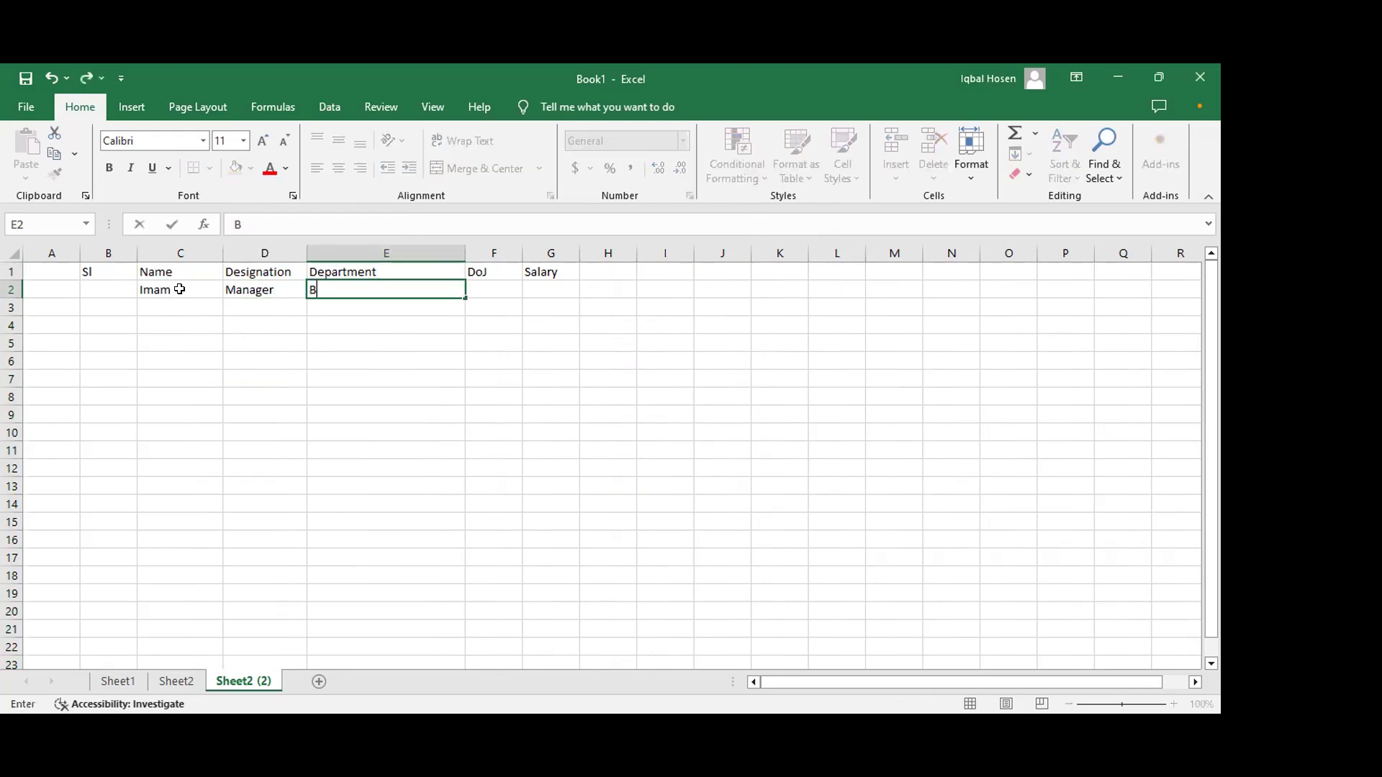
{"action": "type", "text": "usiness Development"}
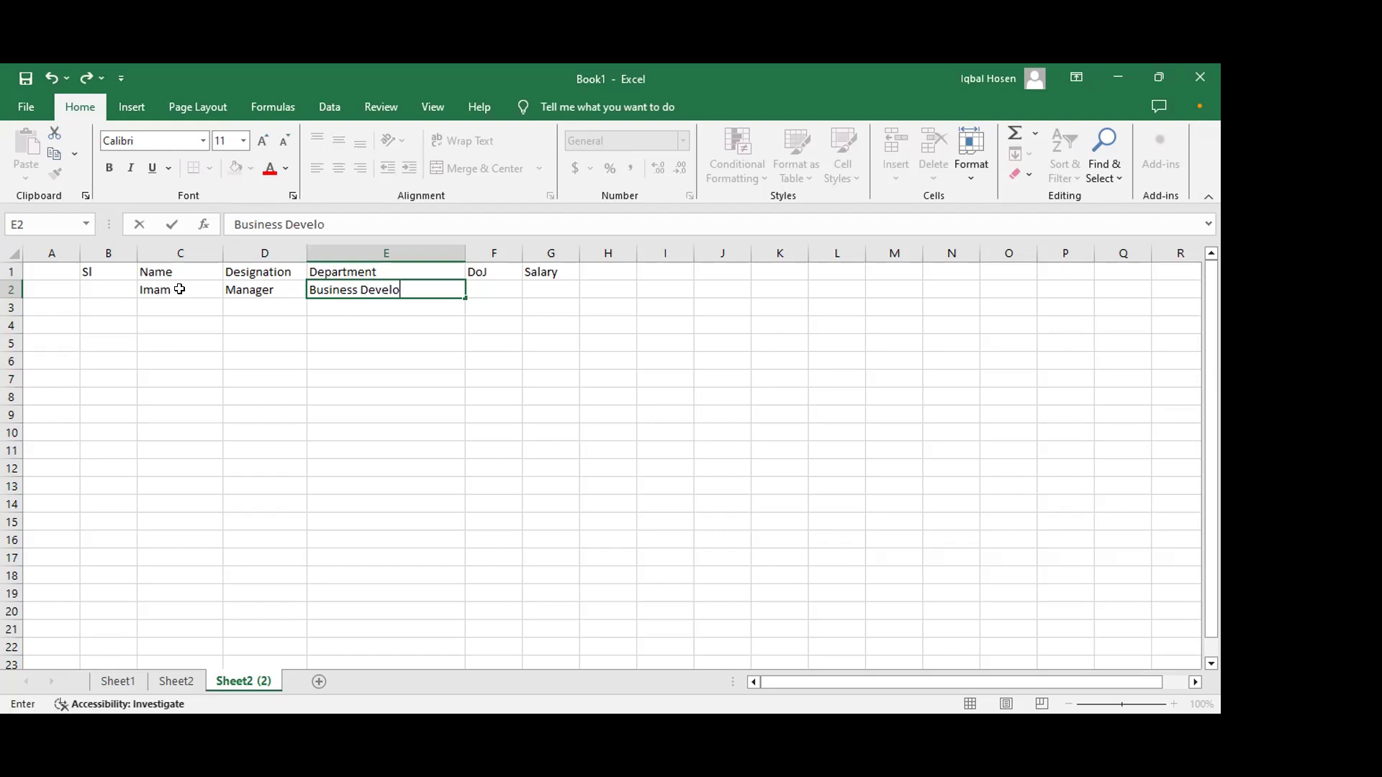
{"action": "key", "text": "Tab"}
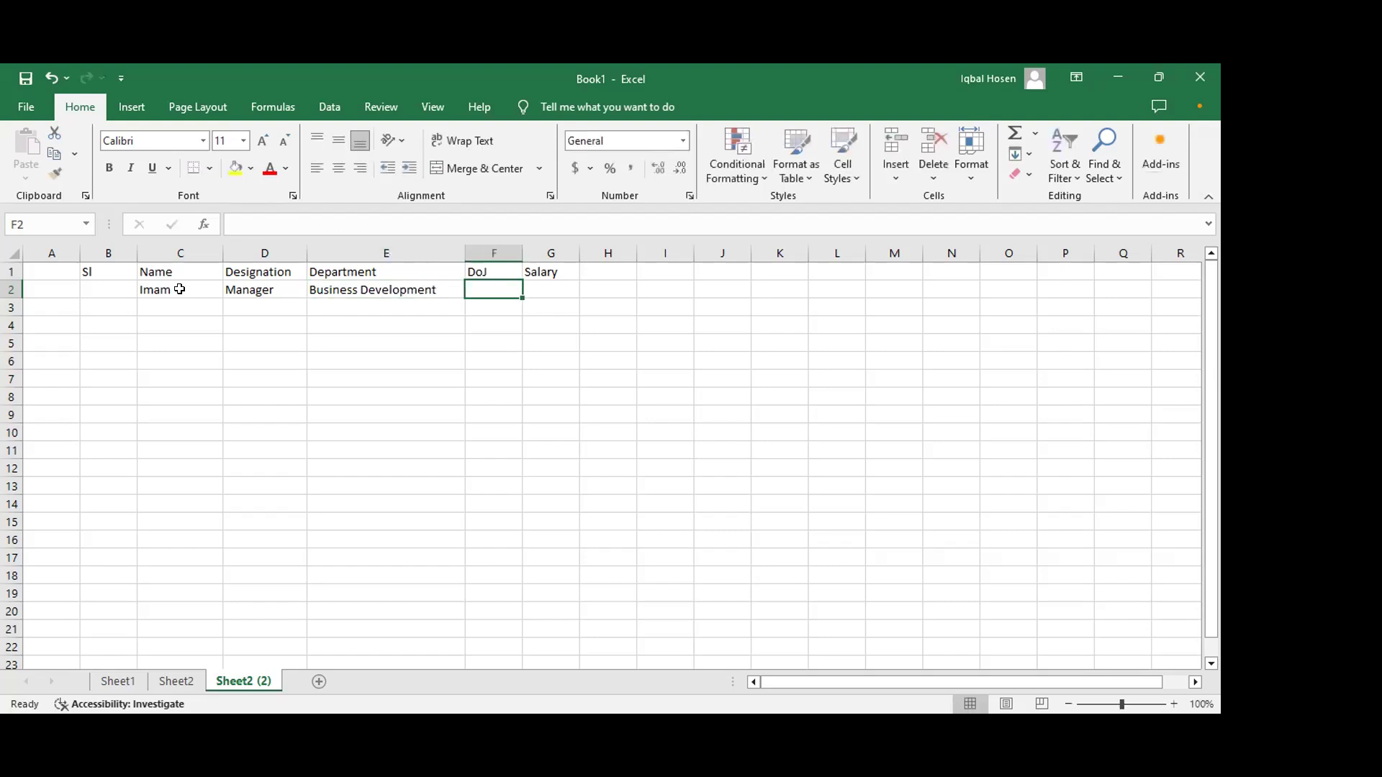
{"action": "type", "text": "1-"}
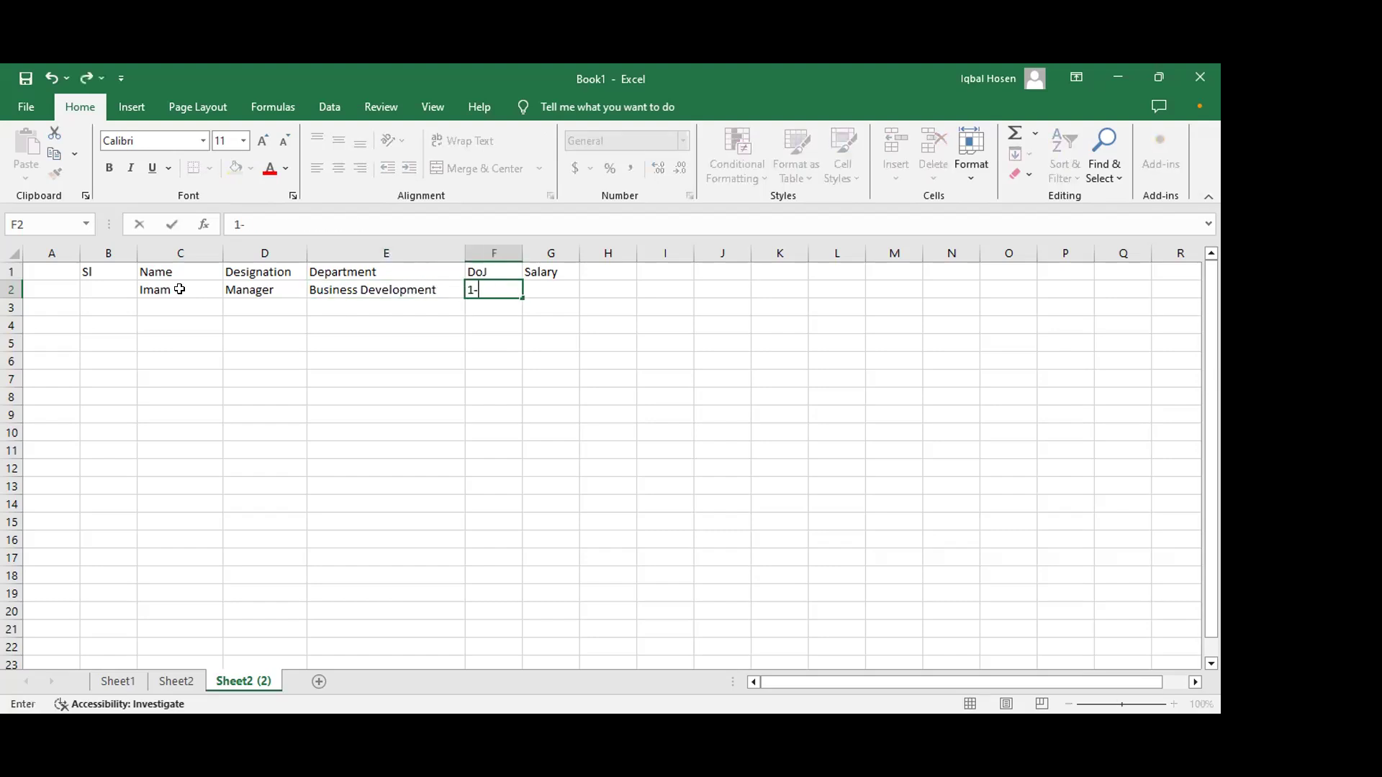
{"action": "type", "text": "1-2010"}
{"action": "key", "text": "Tab"}
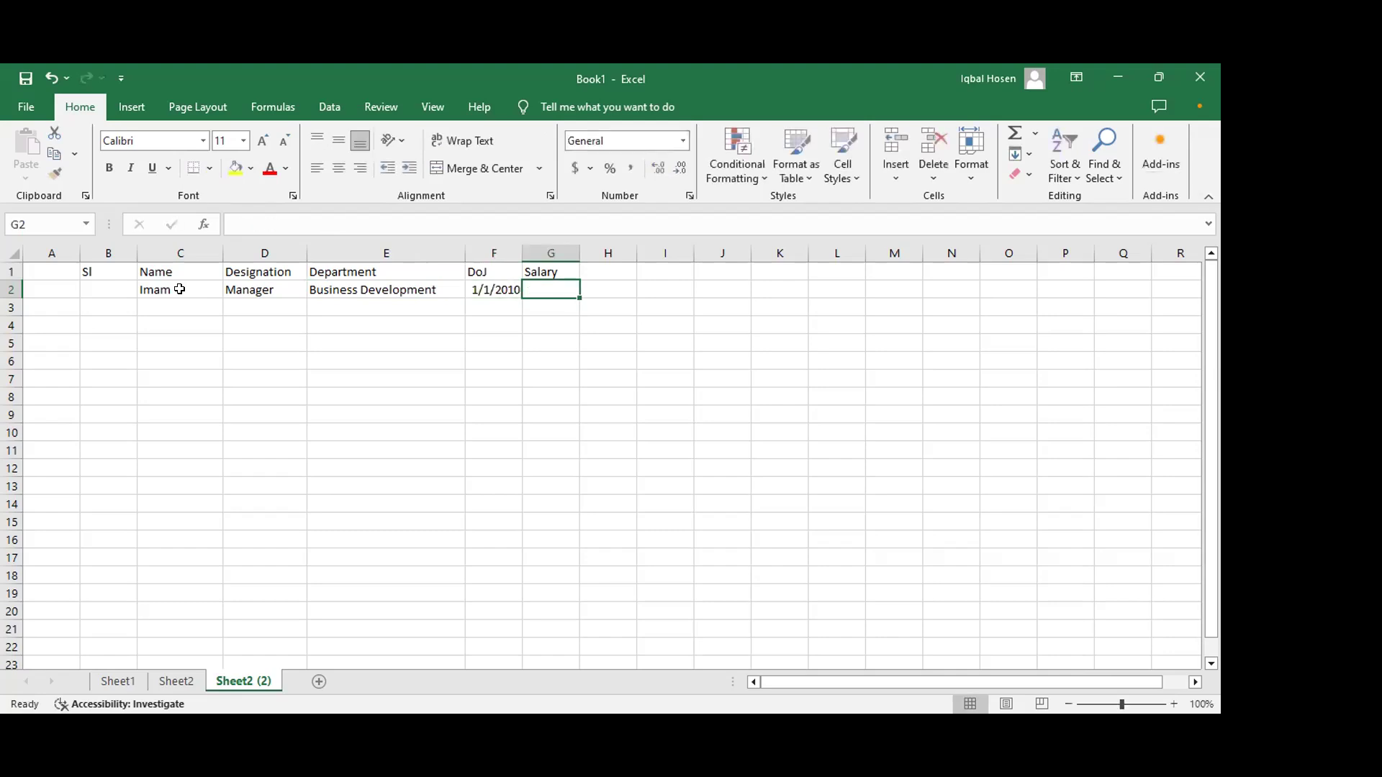
{"action": "type", "text": "60000"}
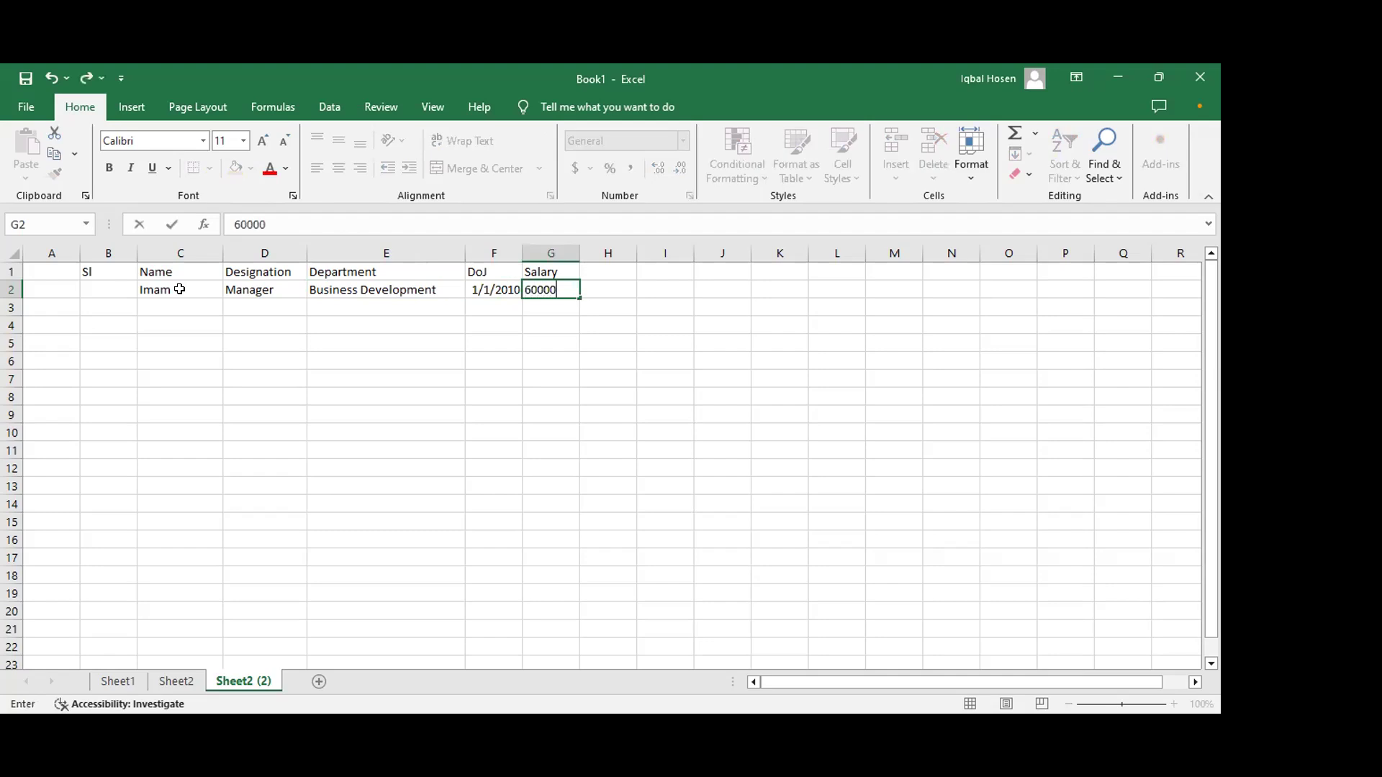
{"action": "key", "text": "Return"}
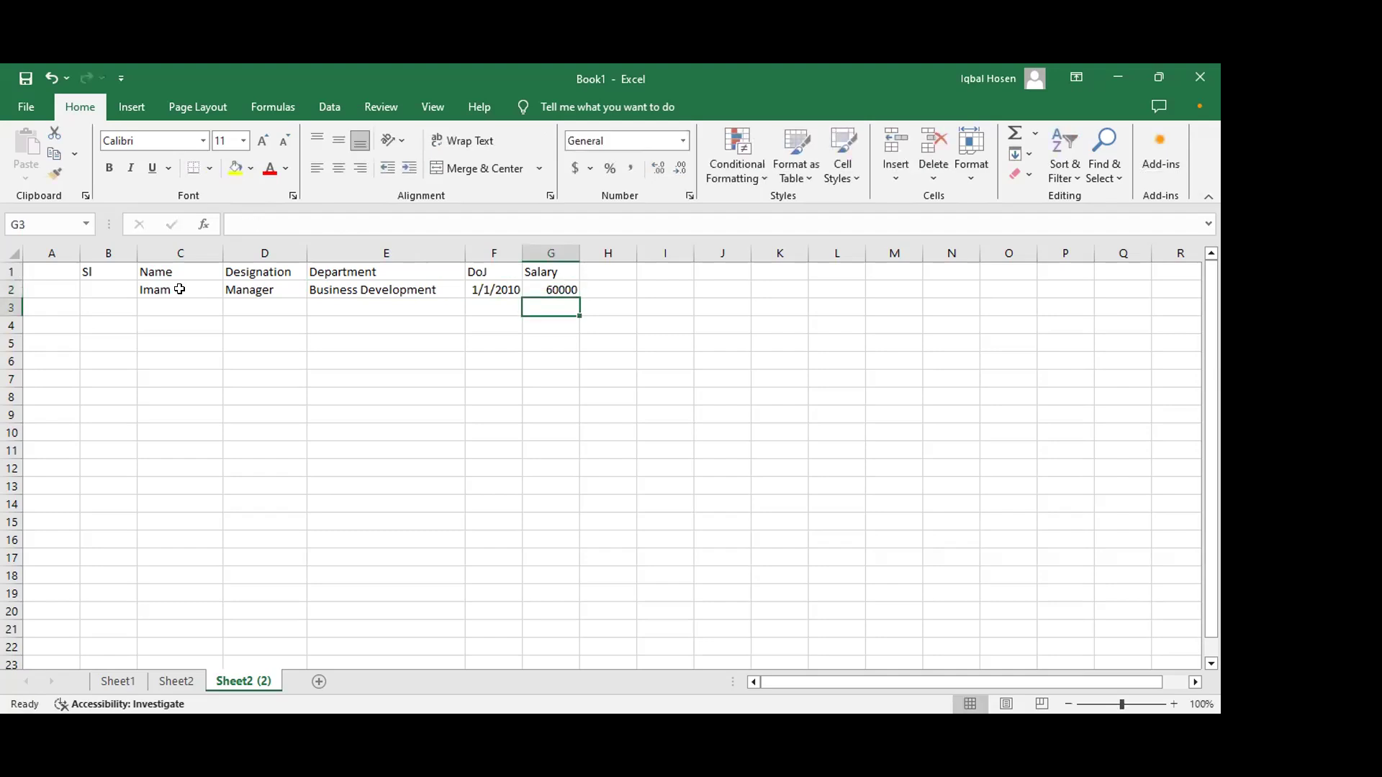
Step: Enter serial numbers 1, 2 and 3 in B2:B4, undoing an accidental duplicate 2
{"action": "left_click", "coordinate": [106, 288]}
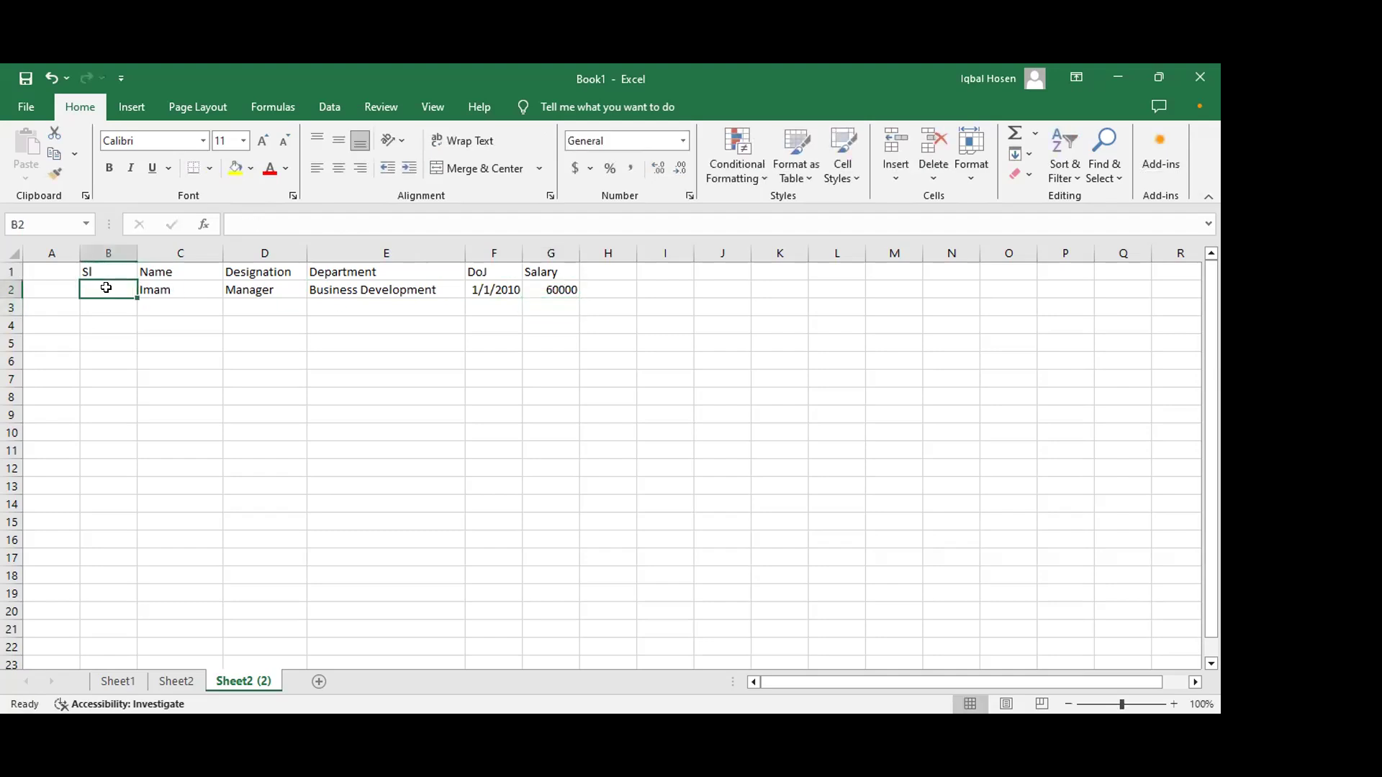
{"action": "type", "text": "1"}
{"action": "key", "text": "Return"}
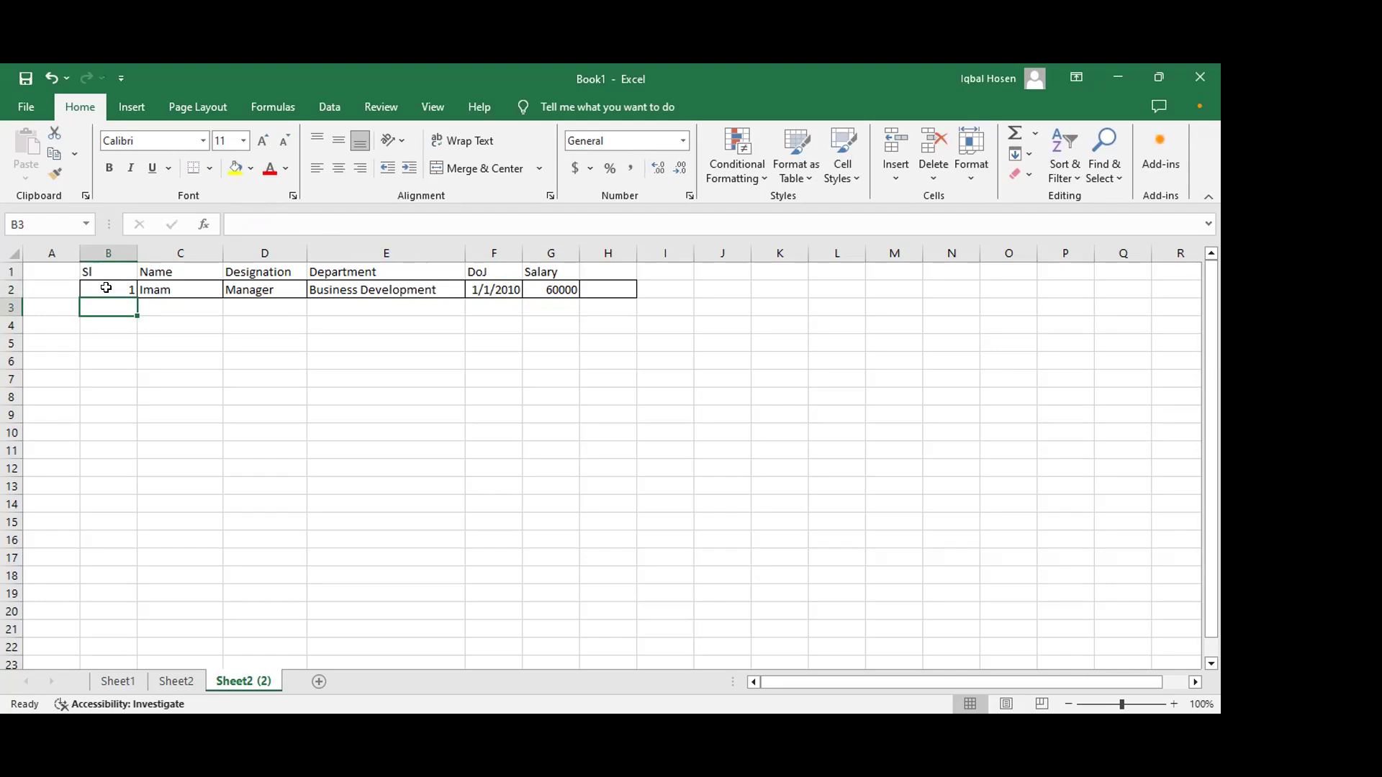
{"action": "type", "text": "2"}
{"action": "key", "text": "Return"}
{"action": "type", "text": "2"}
{"action": "key", "text": "Return"}
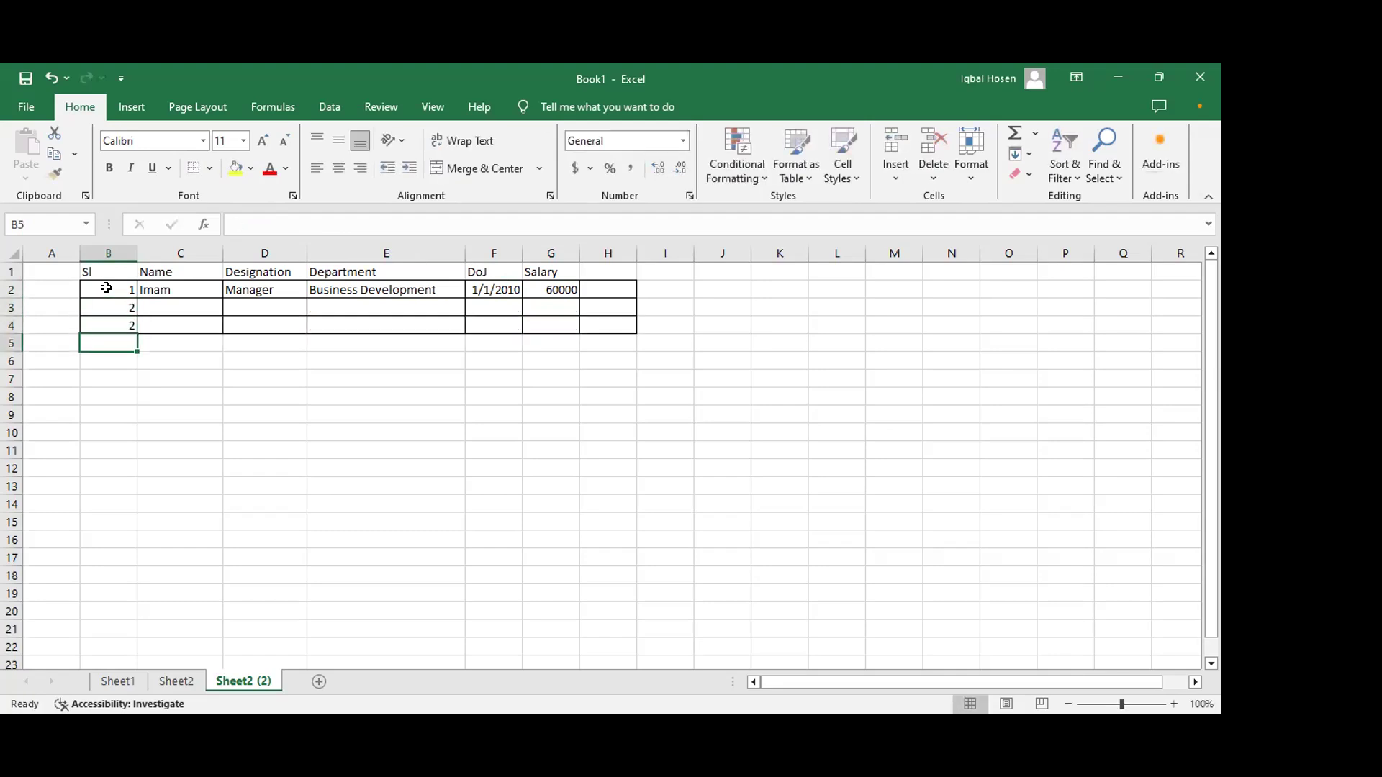
{"action": "key", "text": "ctrl+z"}
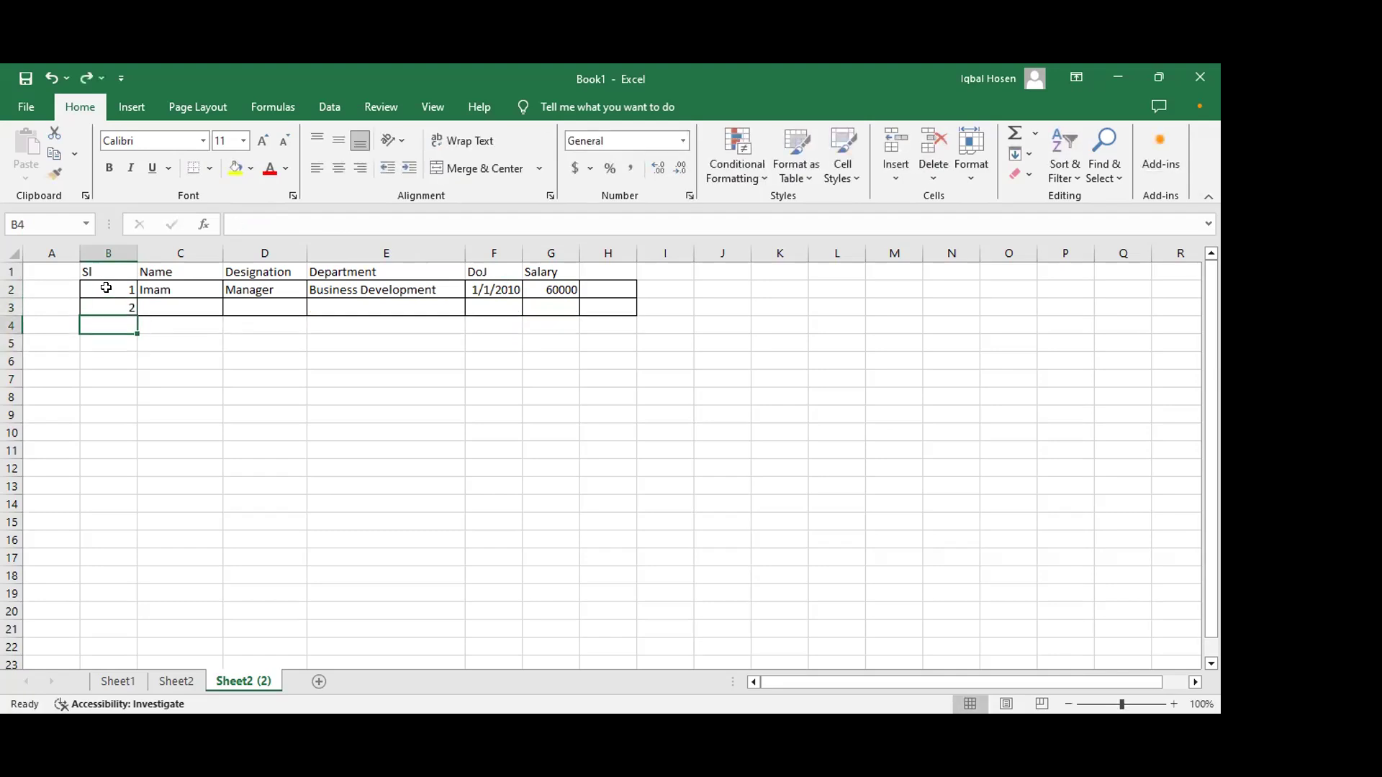
{"action": "type", "text": "3"}
{"action": "key", "text": "Return"}
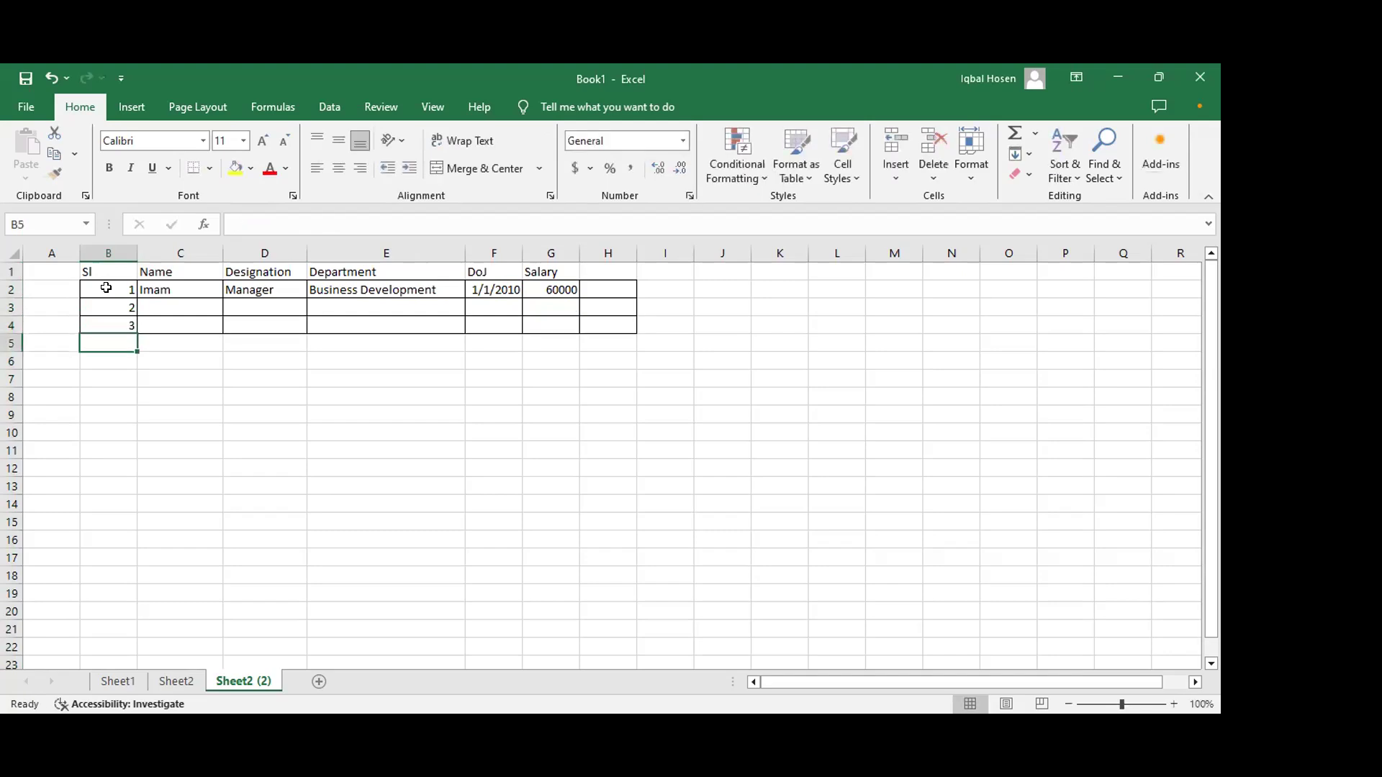
Step: Continue the serial numbers with 4 through 10 in B5:B11, overwriting the mistyped repeated 4s
{"action": "type", "text": "4 4"}
{"action": "key", "text": "Return"}
{"action": "type", "text": "4"}
{"action": "key", "text": "Return"}
{"action": "type", "text": "4"}
{"action": "key", "text": "Return"}
{"action": "type", "text": "4"}
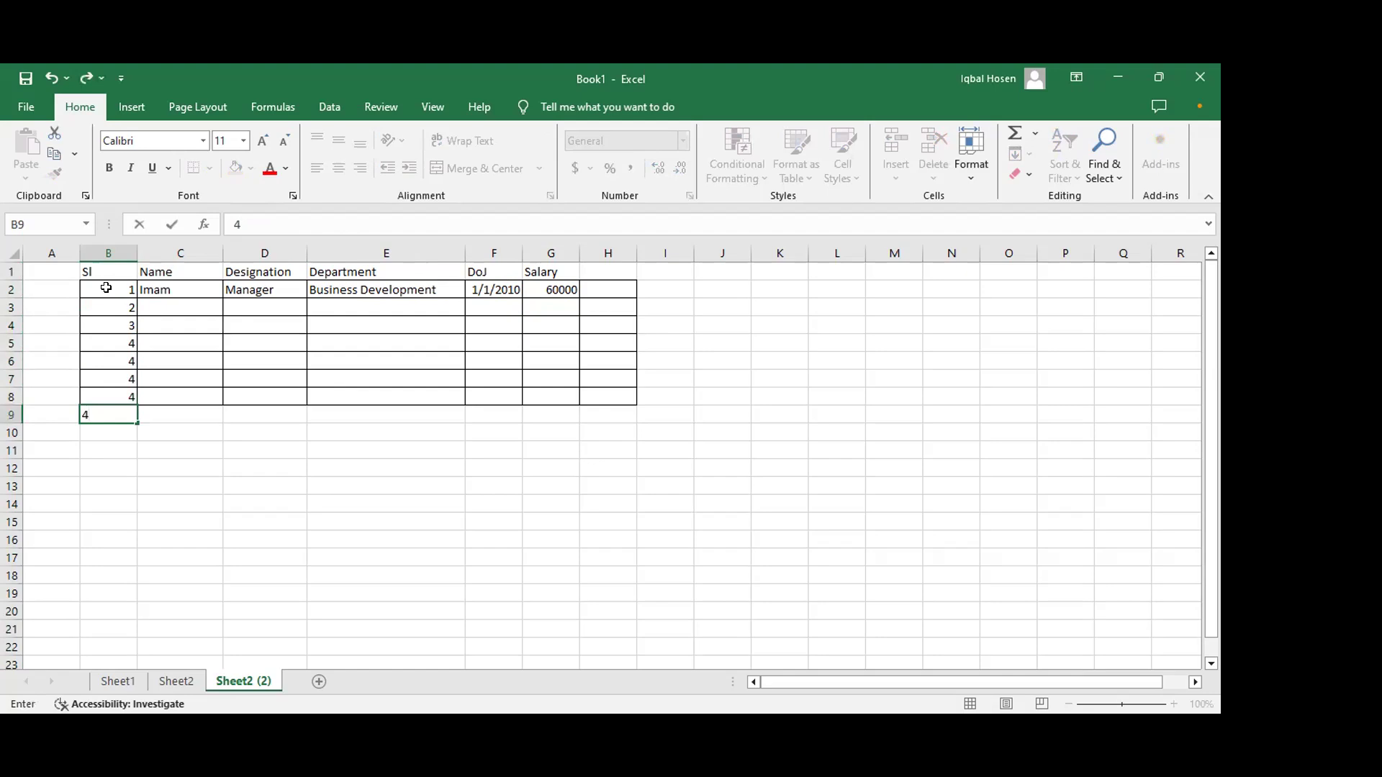
{"action": "key", "text": "BackSpace"}
{"action": "left_click", "coordinate": [124, 359]}
{"action": "type", "text": "5"}
{"action": "key", "text": "Return"}
{"action": "type", "text": "6"}
{"action": "key", "text": "Return"}
{"action": "type", "text": "7"}
{"action": "key", "text": "Return"}
{"action": "type", "text": "8"}
{"action": "key", "text": "Return"}
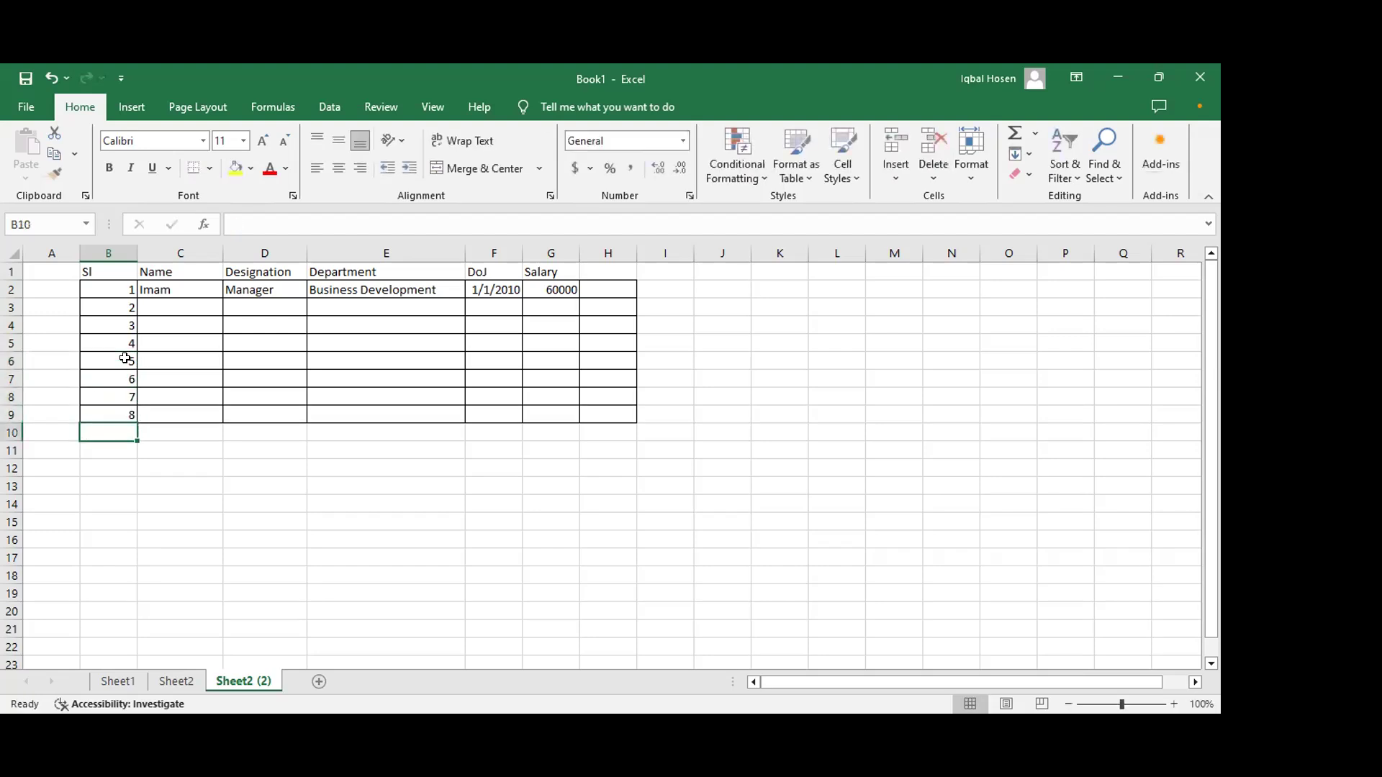
{"action": "type", "text": "9"}
{"action": "key", "text": "Return"}
{"action": "type", "text": "10"}
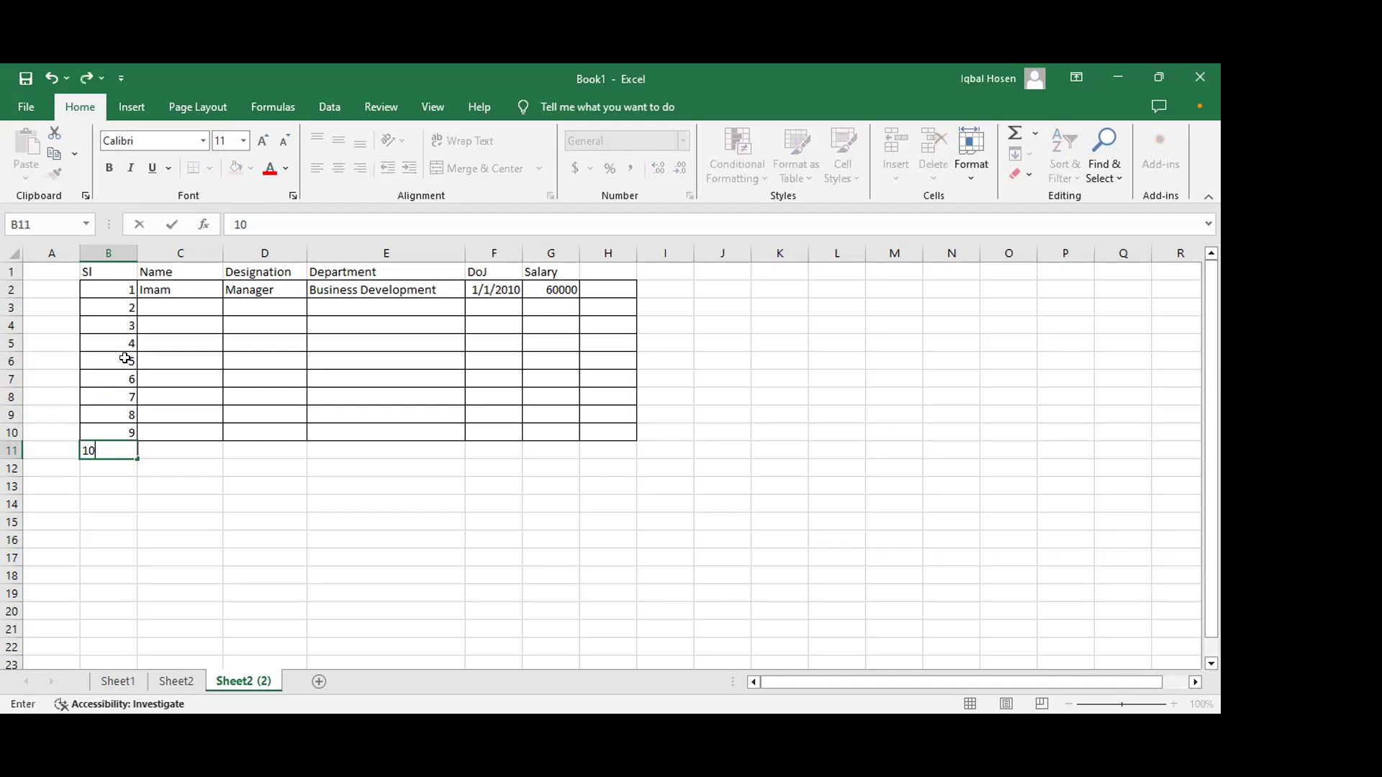
{"action": "key", "text": "Return"}
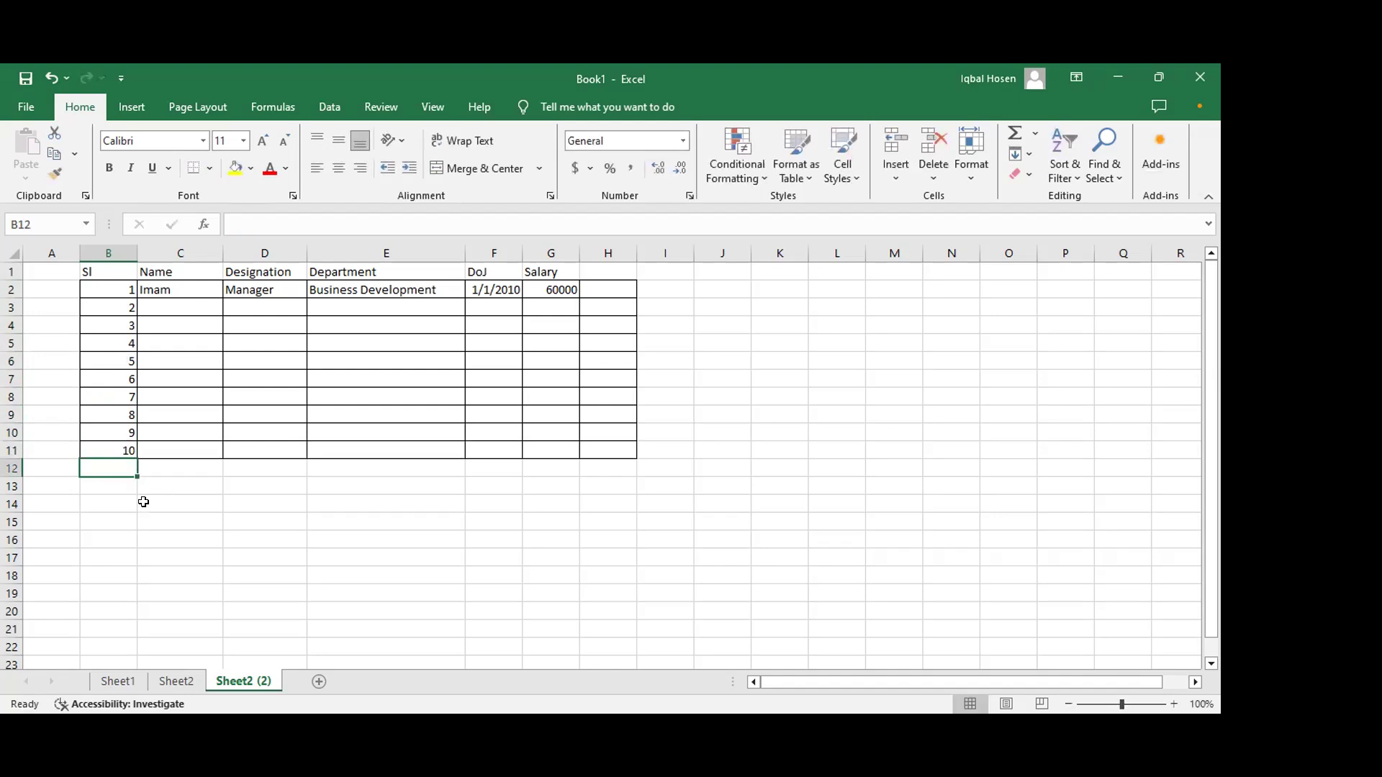
{"action": "left_click", "coordinate": [142, 496]}
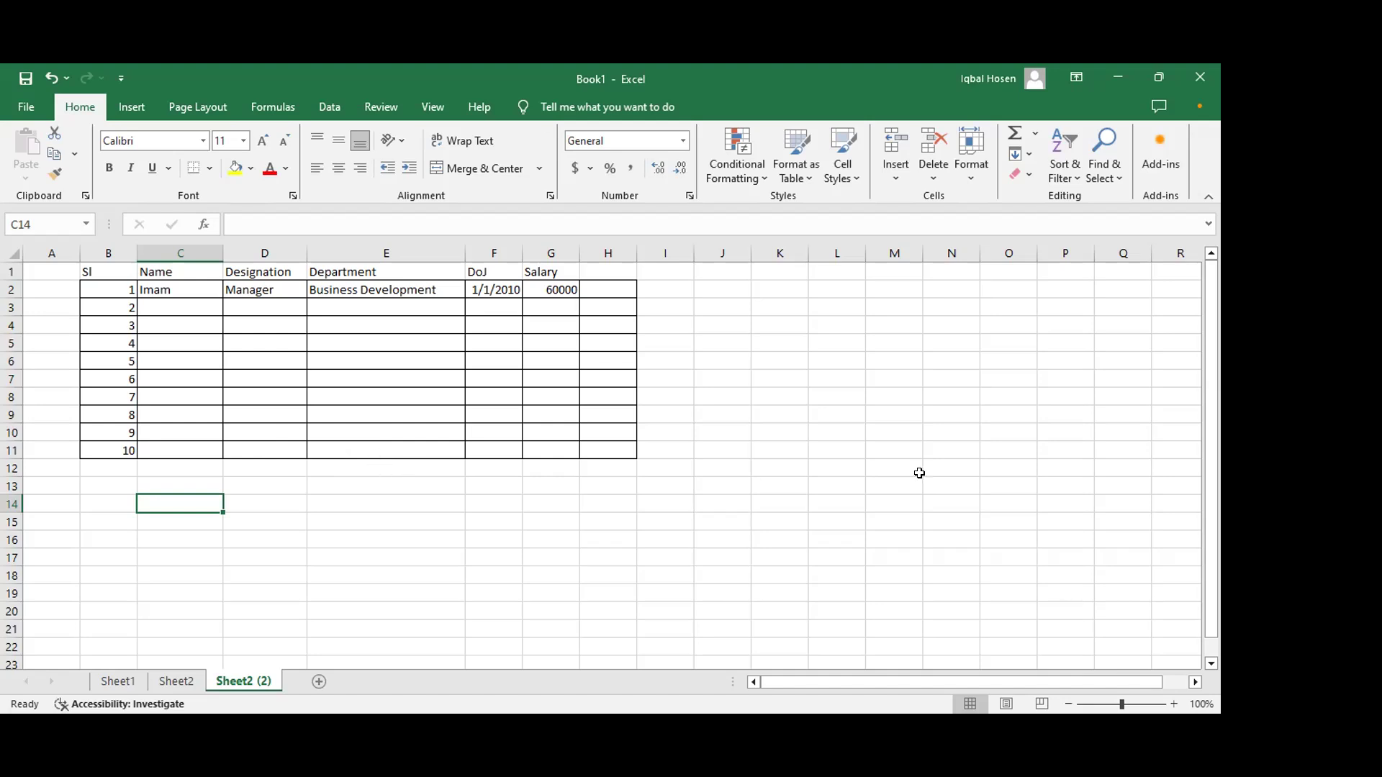
{"action": "left_click", "coordinate": [906, 589]}
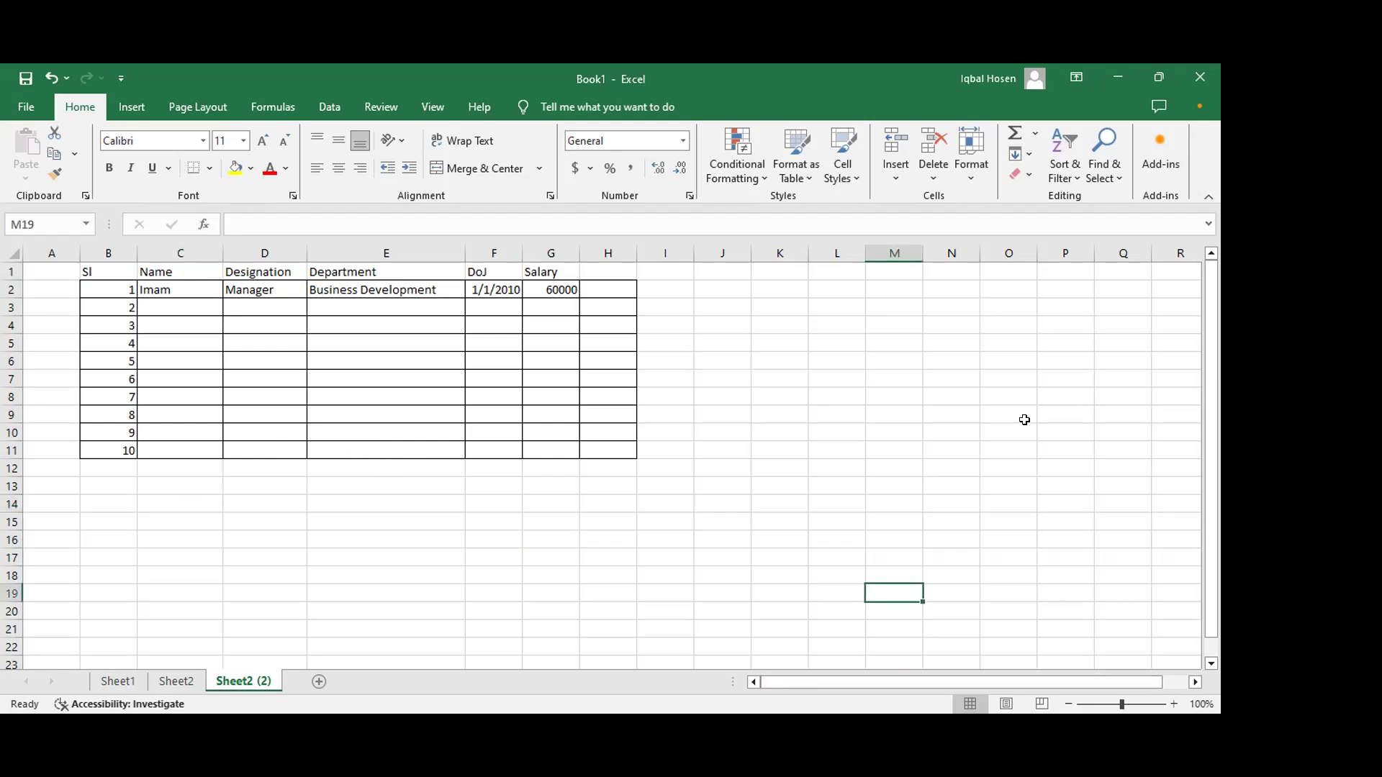